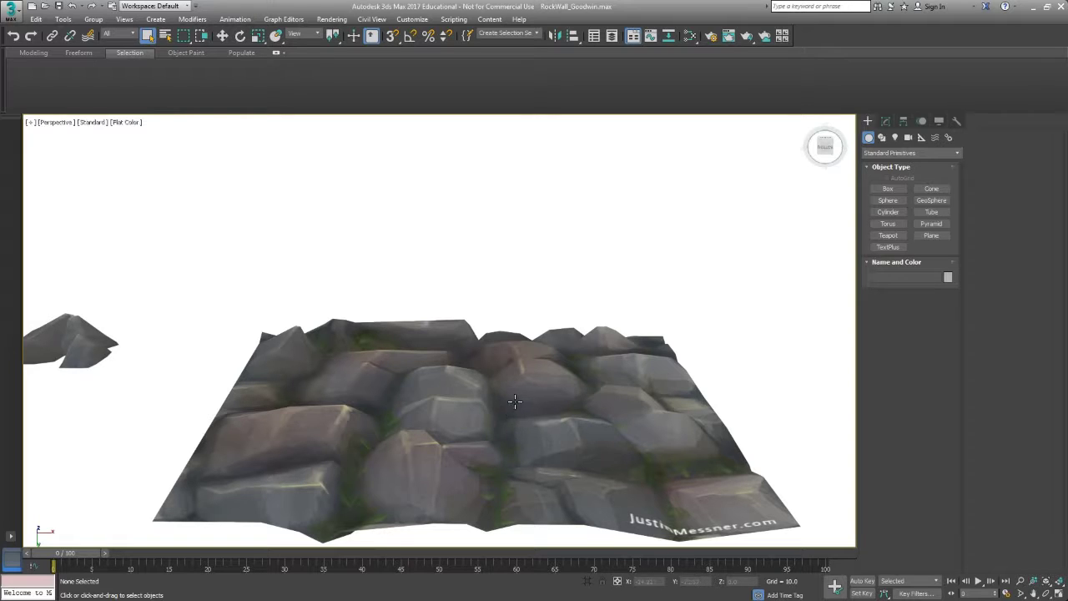
- Inspect the finished rock wall model from several angles and distances
mouse_move(501, 401)
middle_mouse_down("alt")
mouse_move(512, 418)
mouse_move(487, 427)
mouse_move(501, 420)
mouse_move(486, 405)
mouse_move(489, 427)
mouse_move(475, 436)
mouse_move(497, 419)
middle_mouse_up("alt")
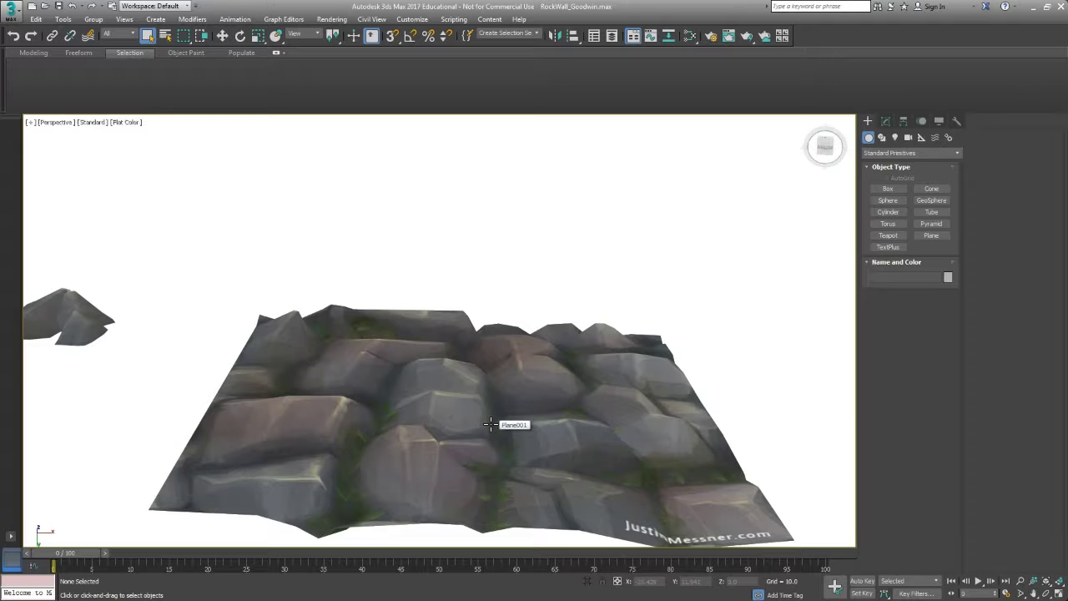
middle_click_drag(462, 407, 410, 431, "alt")
scroll(409, 463, "up", 3)
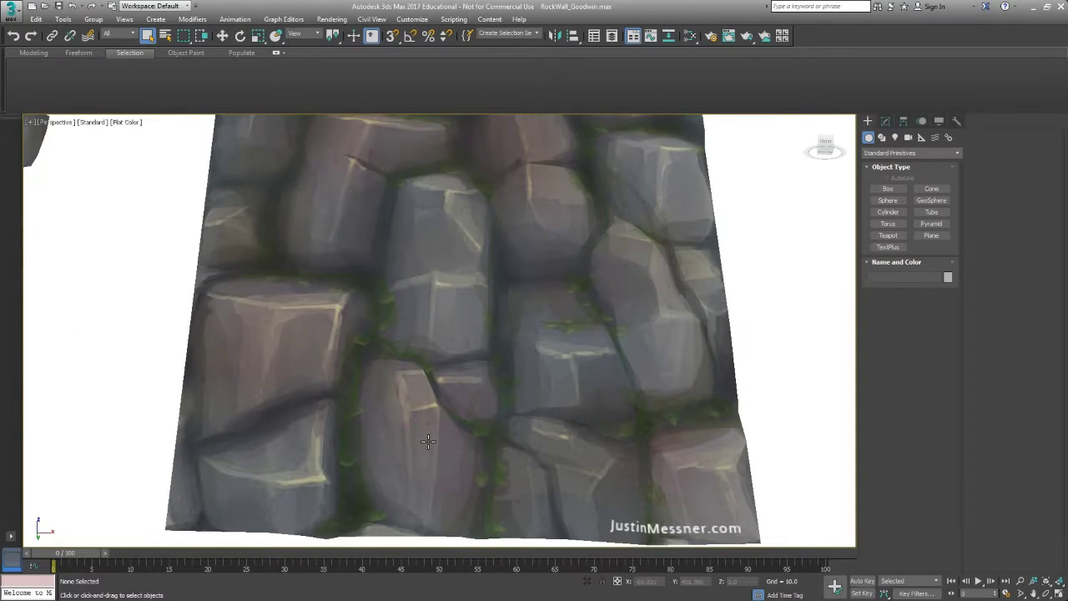
scroll(421, 442, "down", 4)
scroll(409, 421, "up", 2)
middle_click_drag(419, 446, 382, 422, "alt")
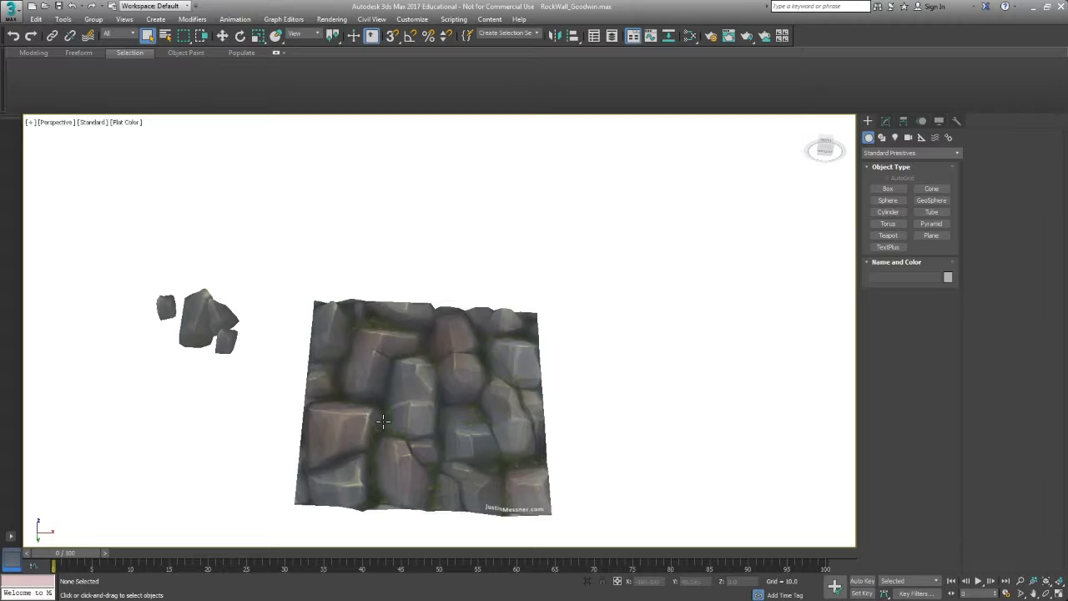
- Start a new scene and delete the existing plane from it
left_click(12, 10)
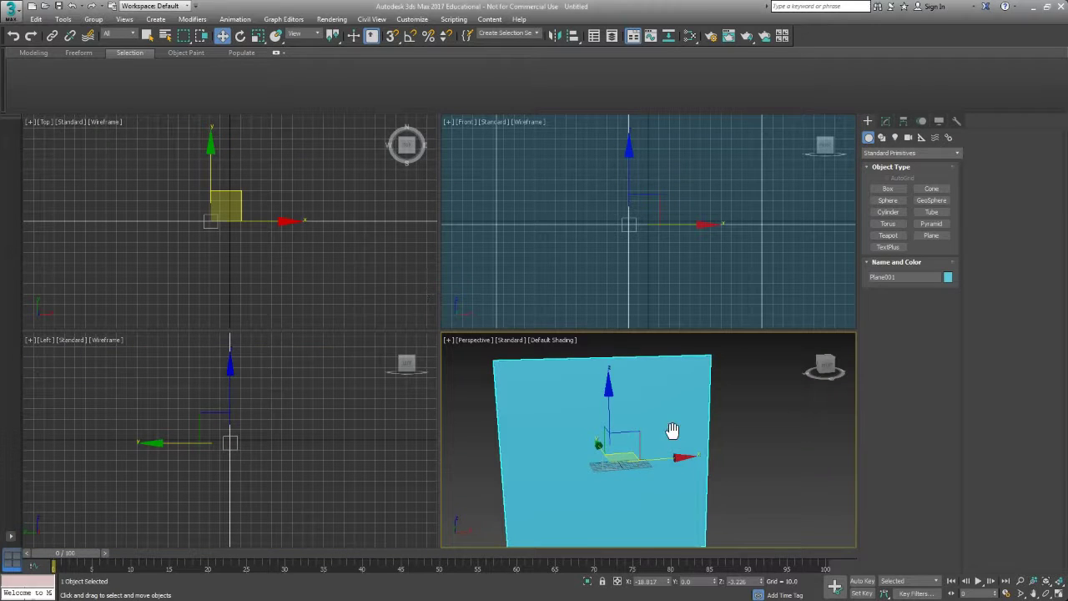
key("Delete")
left_click(662, 184)
- Create a plane in the Front view and set its length and width to 512
scroll(662, 177, "down", 3)
middle_click_drag(661, 176, 648, 258)
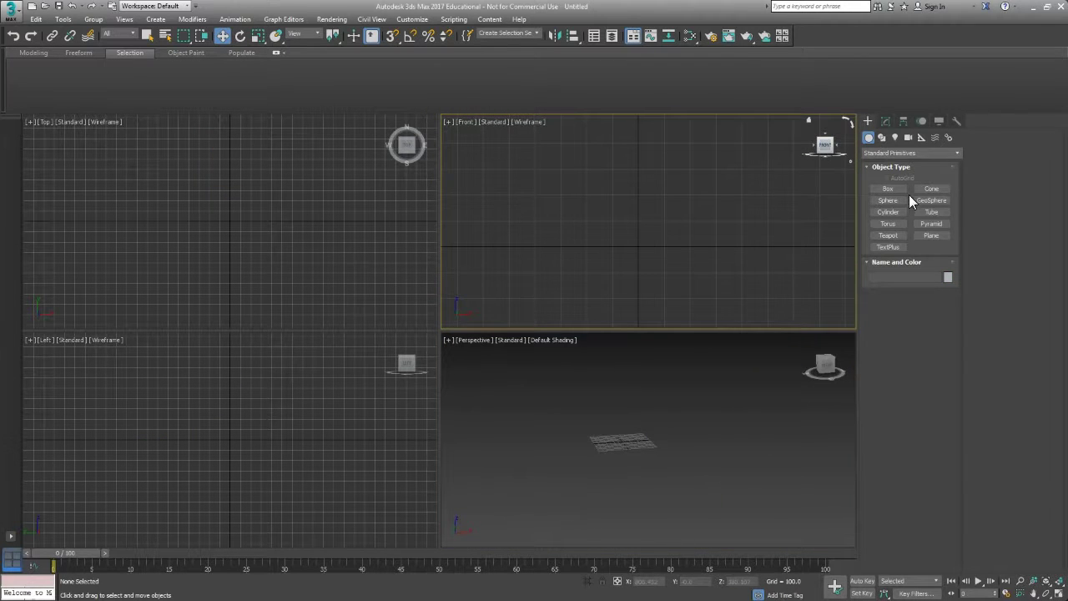
left_click(931, 236)
left_click_drag(534, 163, 714, 318)
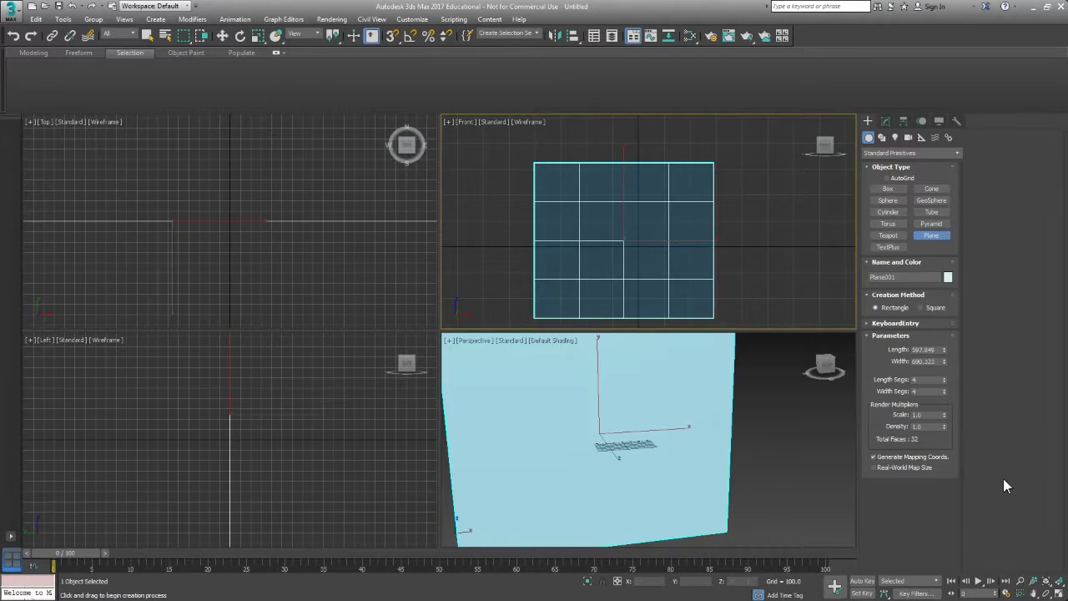
double_click(927, 349)
key("Tab")
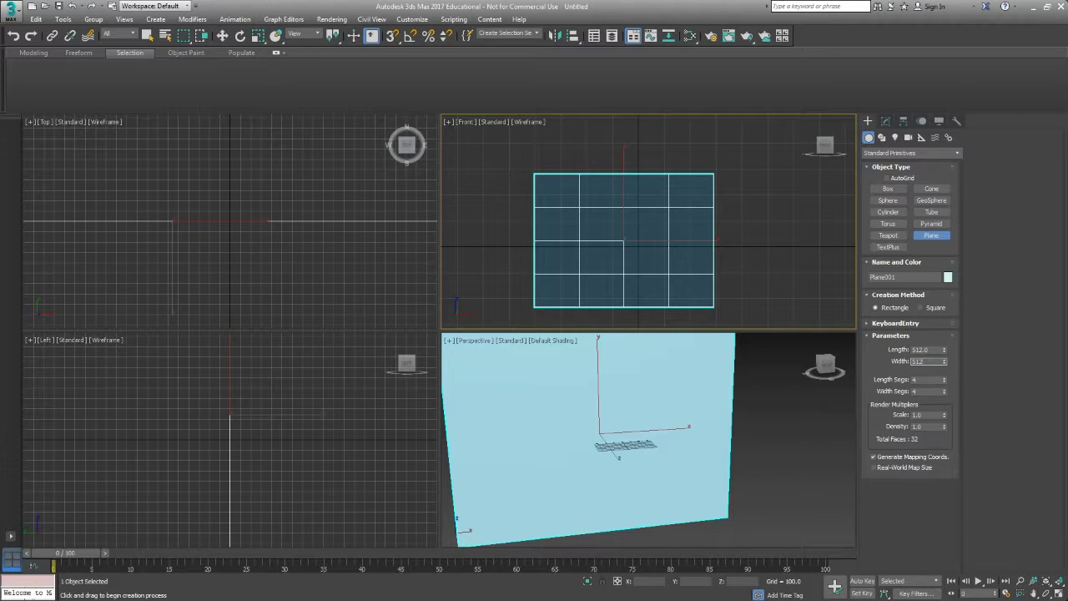
type("512")
key("Return")
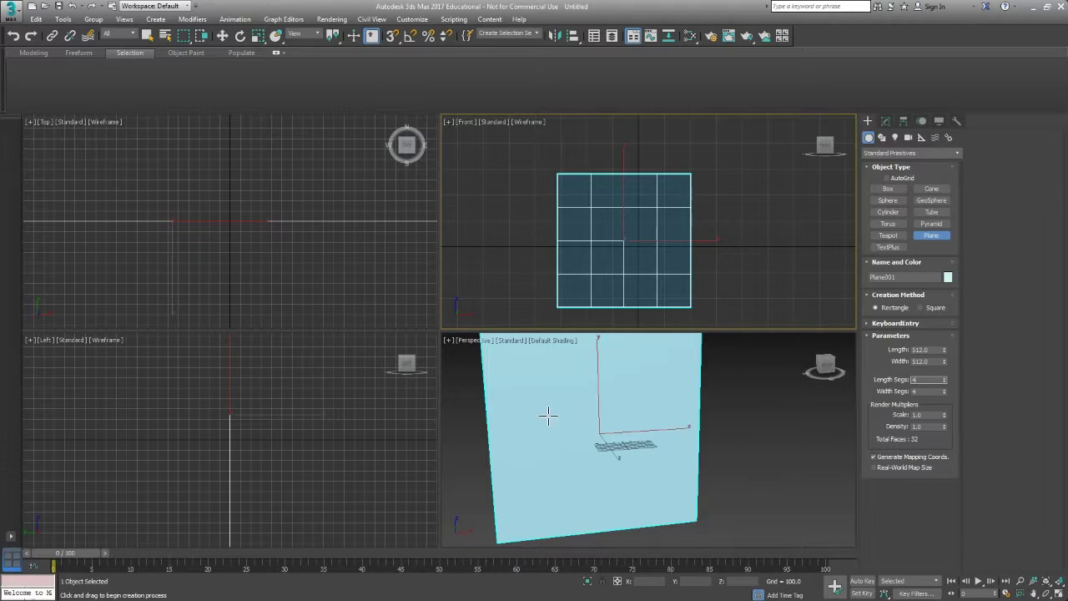
- Apply the painted rock wall texture image to the plane
left_click(567, 420)
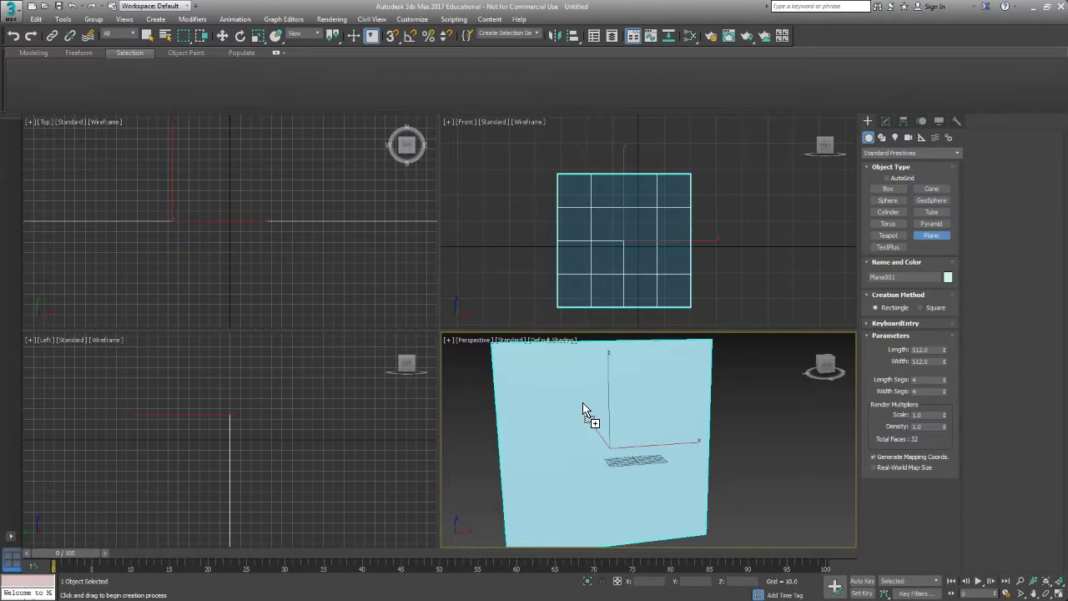
middle_click_drag(703, 487, 652, 417, "alt")
middle_click_drag(567, 398, 709, 476, "alt")
scroll(676, 477, "down", 3)
scroll(709, 477, "up", 2)
middle_click_drag(663, 261, 651, 233)
scroll(612, 213, "up", 3)
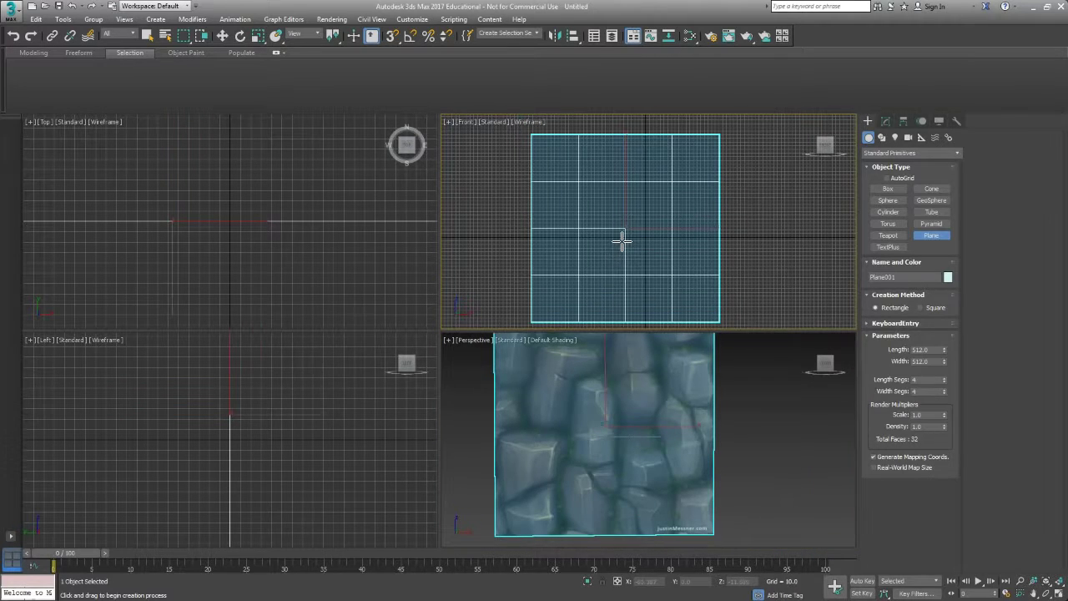
- Show the Front view with default shading and display edged faces in both the Front and Perspective views
key("F3")
mouse_move(622, 418)
middle_mouse_down("alt")
mouse_move(640, 446)
mouse_move(603, 421)
mouse_move(639, 451)
mouse_move(610, 420)
mouse_move(643, 475)
mouse_move(597, 451)
middle_mouse_up("alt")
scroll(576, 385, "down", 3)
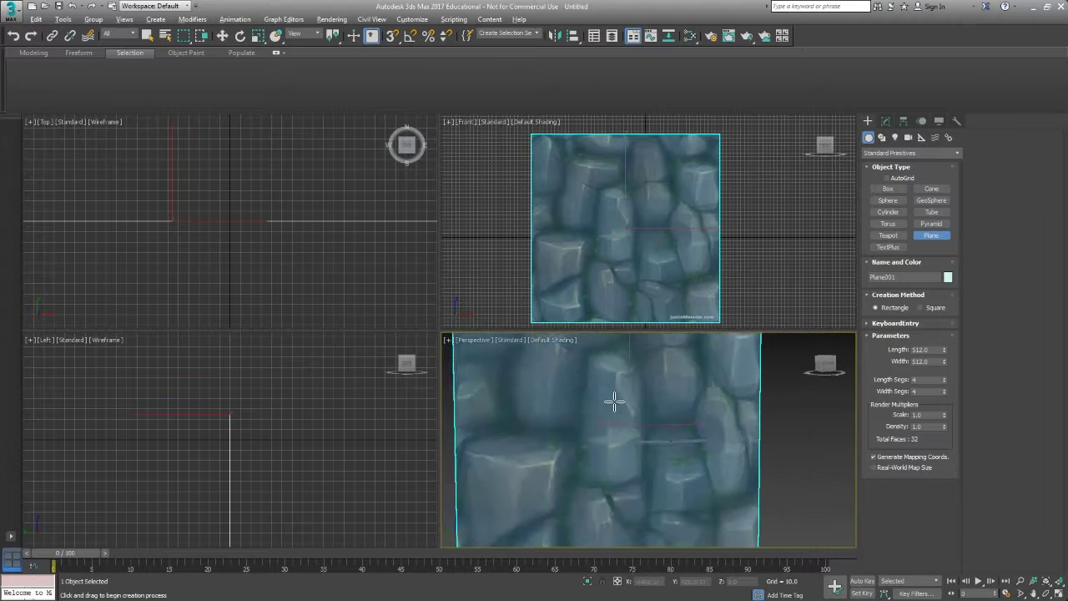
scroll(622, 407, "up", 1)
scroll(608, 277, "up", 4)
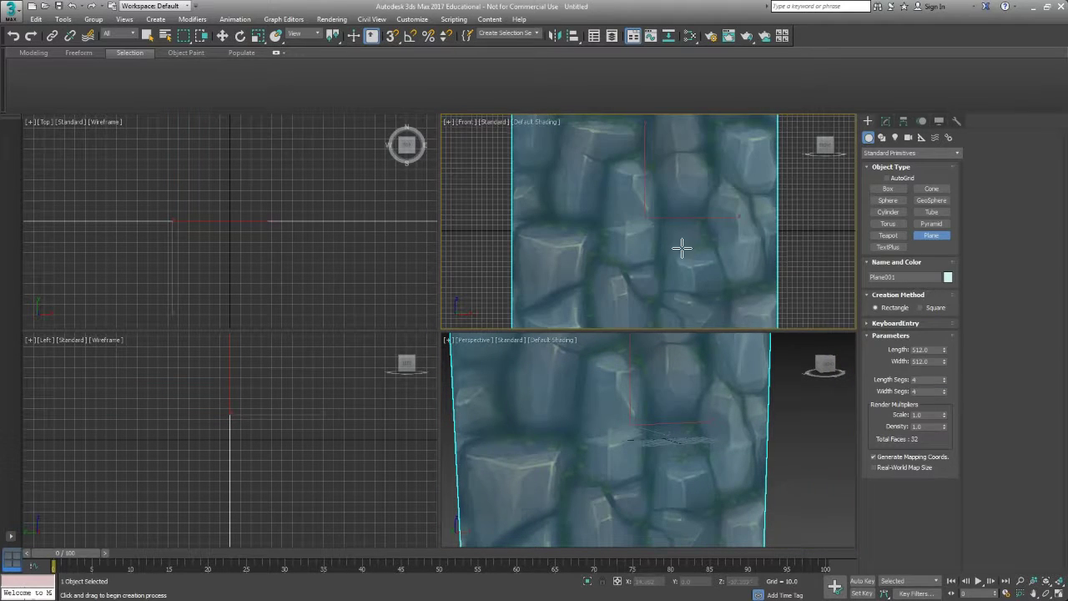
key("F4")
middle_click(637, 441)
key("F4")
middle_click_drag(625, 425, 648, 425)
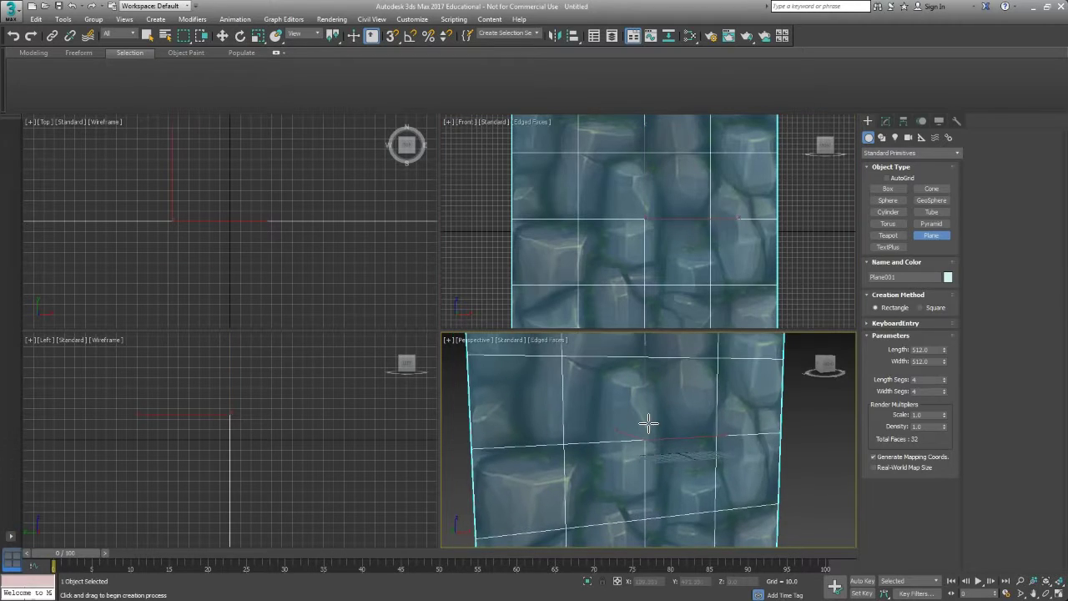
- Reduce the plane's length and width segments to 1 and add an Edit Poly modifier to it
left_click_drag(946, 379, 949, 419)
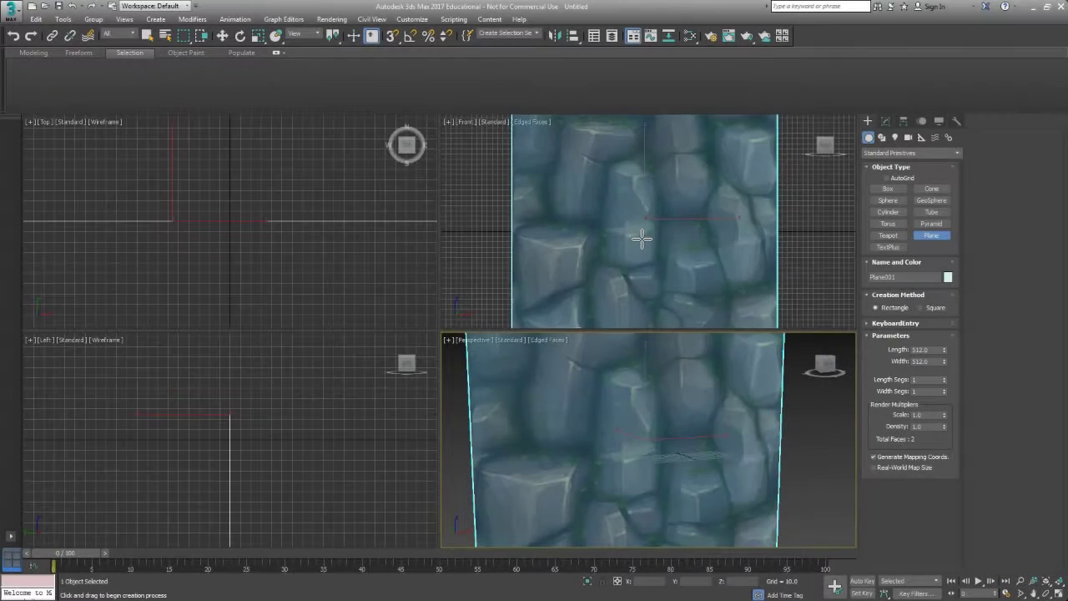
middle_click_drag(640, 239, 615, 223)
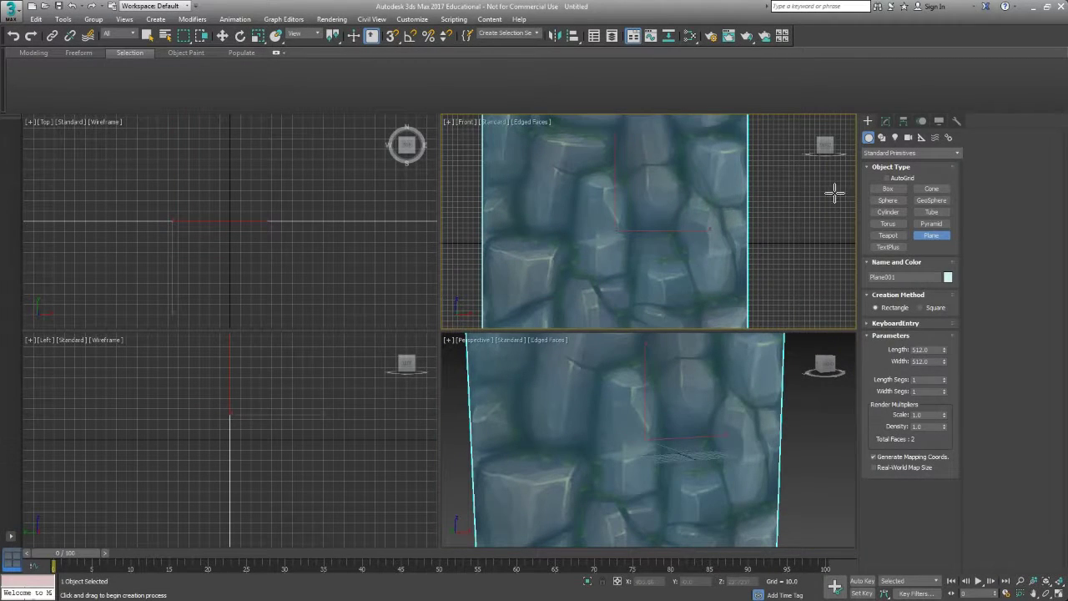
left_click(887, 124)
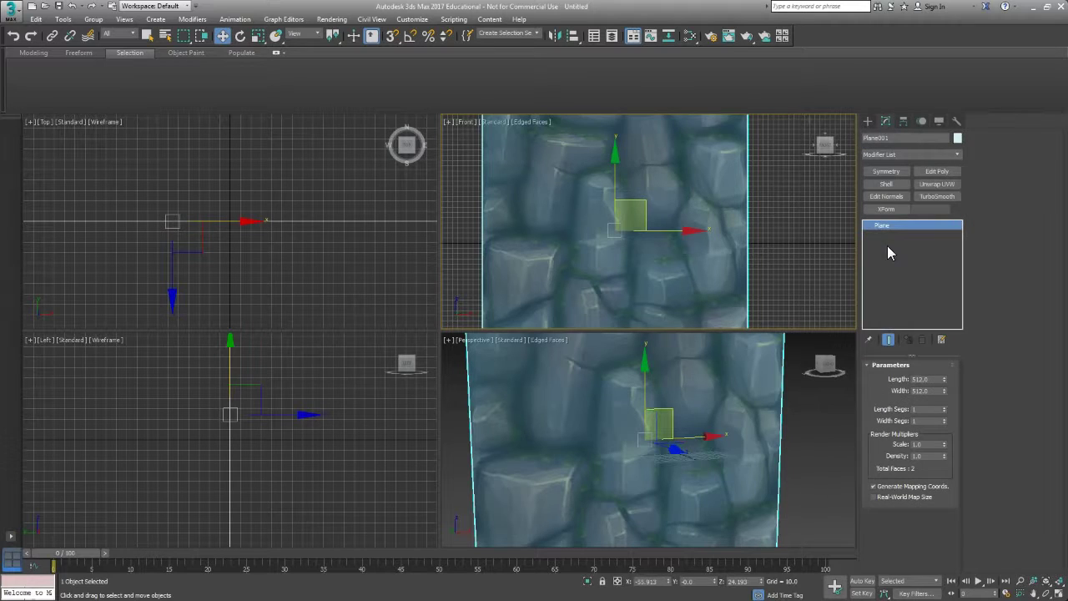
left_click(946, 174)
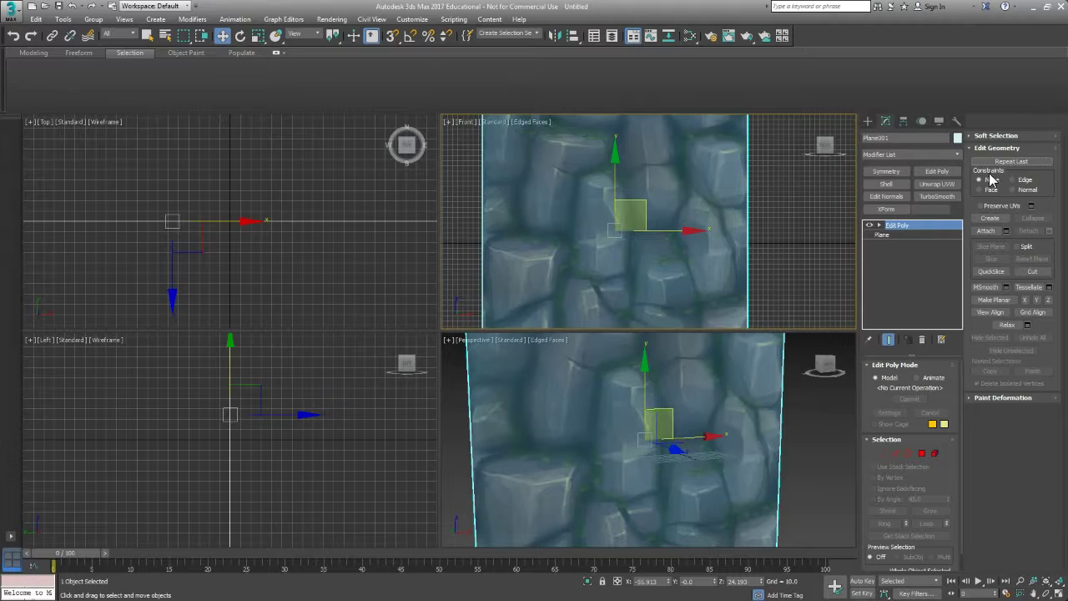
- Enable Preserve UVs for the Edit Poly modifier
left_click(988, 208)
middle_click_drag(563, 248, 625, 236)
scroll(568, 234, "up", 4)
scroll(598, 267, "down", 5)
scroll(606, 219, "up", 5)
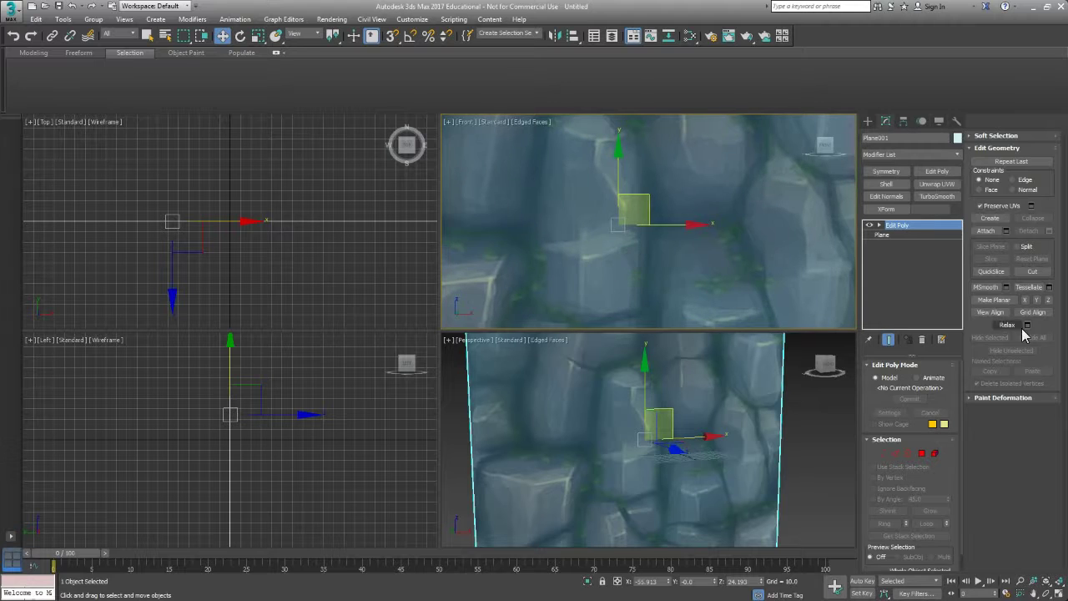
- In a maximized Perspective view, cut a closed outline around the L-shaped reddish stone, starting from the plane's upper-left corner
left_click(1032, 271)
middle_click_drag(533, 160, 612, 247)
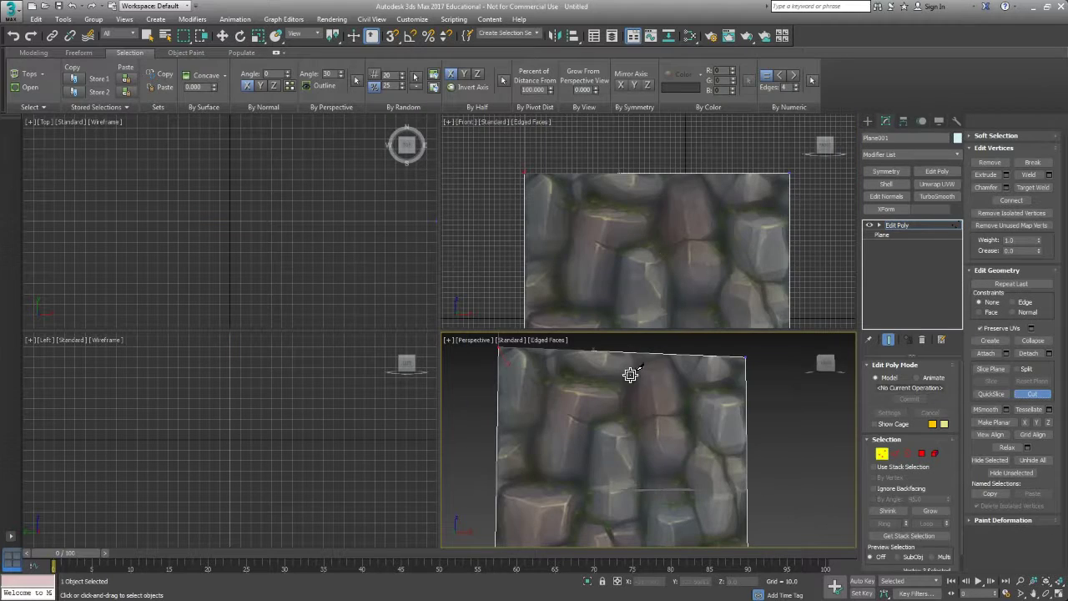
middle_click_drag(623, 482, 616, 460)
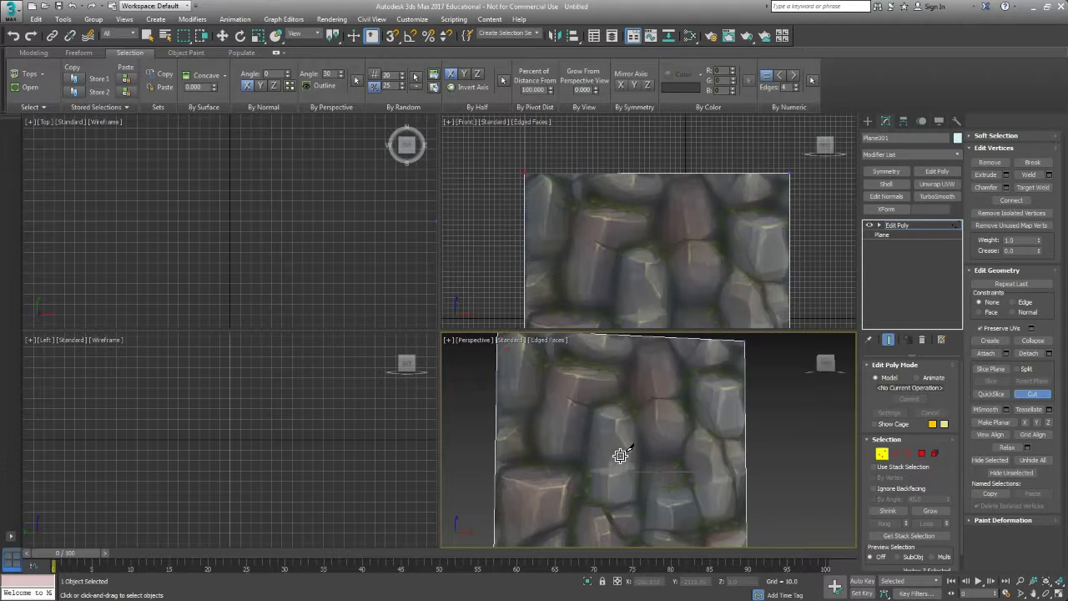
key("alt+w")
middle_click_drag(403, 375, 348, 366)
middle_click_drag(425, 345, 445, 370)
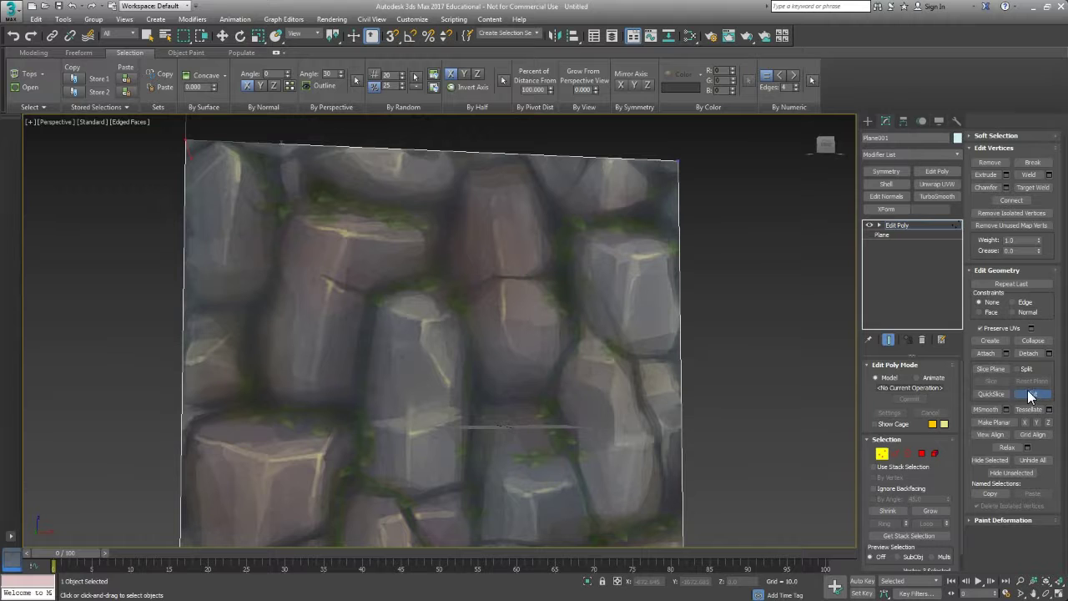
middle_click_drag(434, 317, 465, 338)
middle_click_drag(337, 239, 279, 208, "alt")
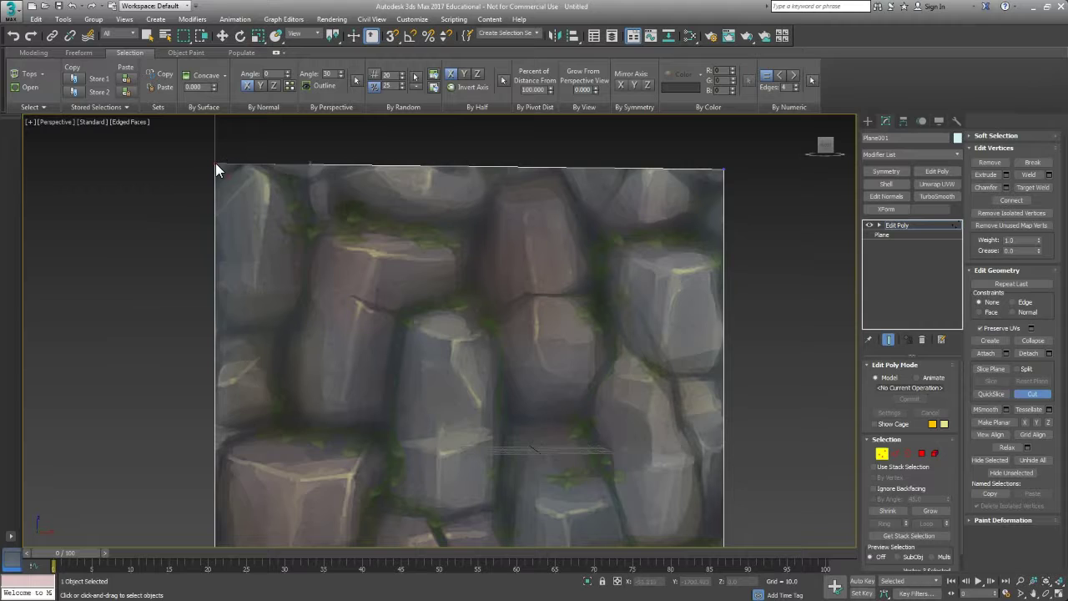
left_click(310, 226)
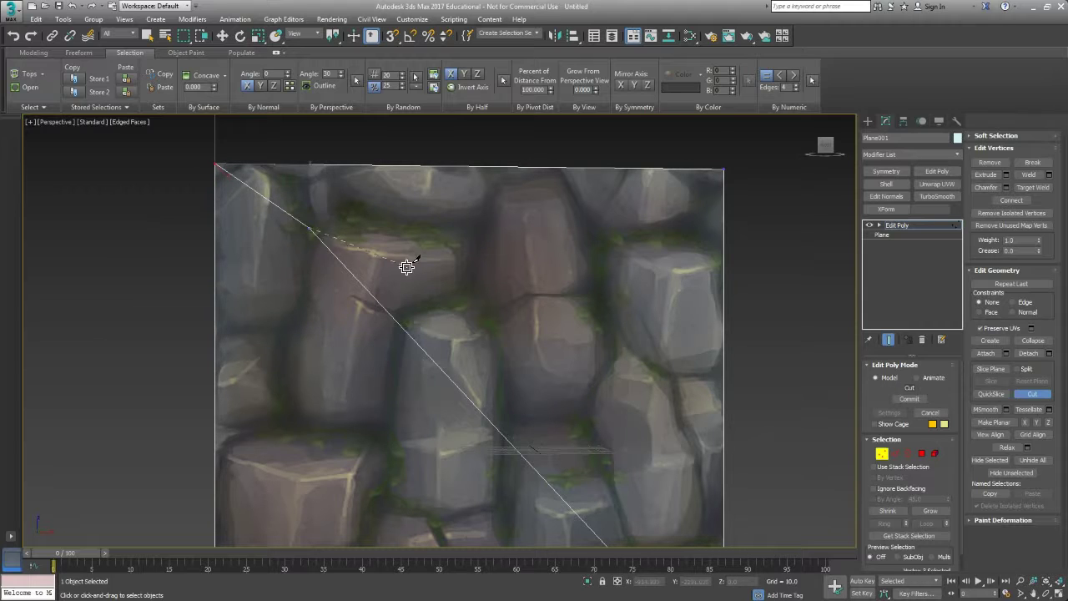
left_click(474, 226)
left_click(473, 295)
left_click(401, 314)
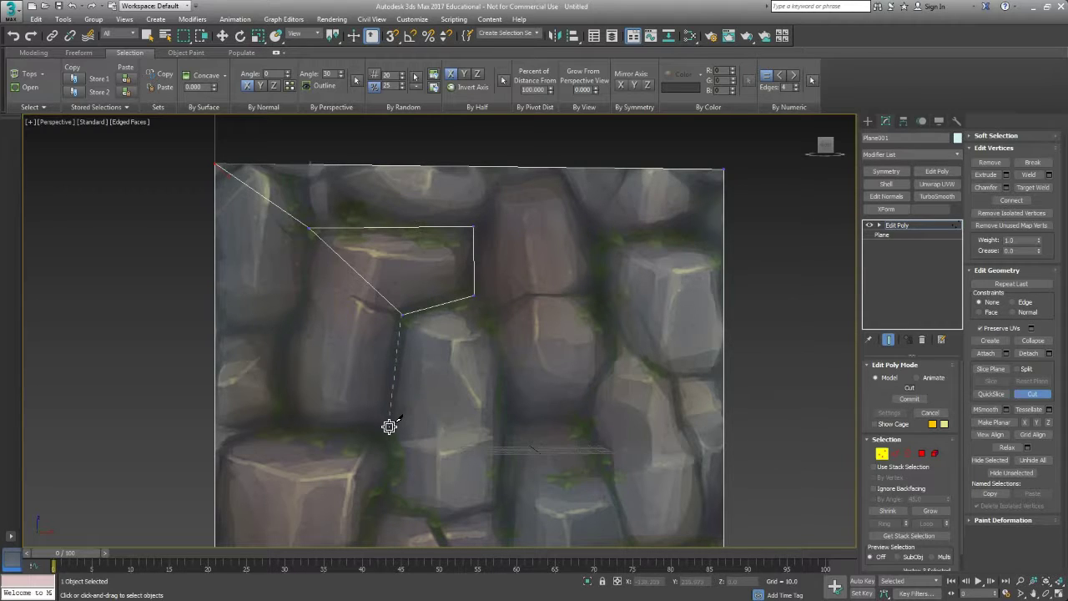
left_click(390, 426)
left_click(281, 423)
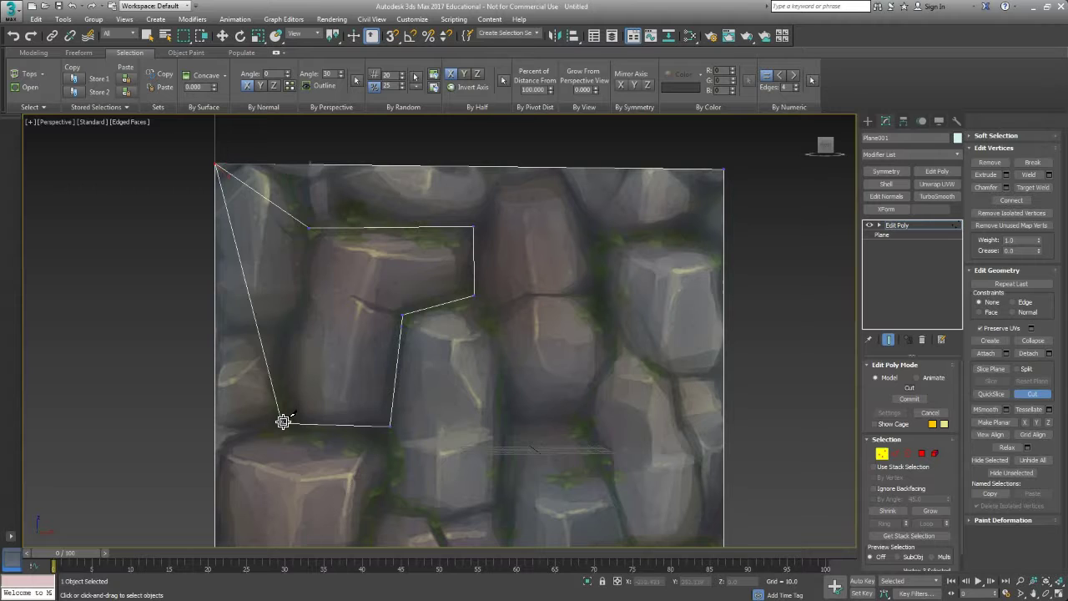
left_click(306, 228)
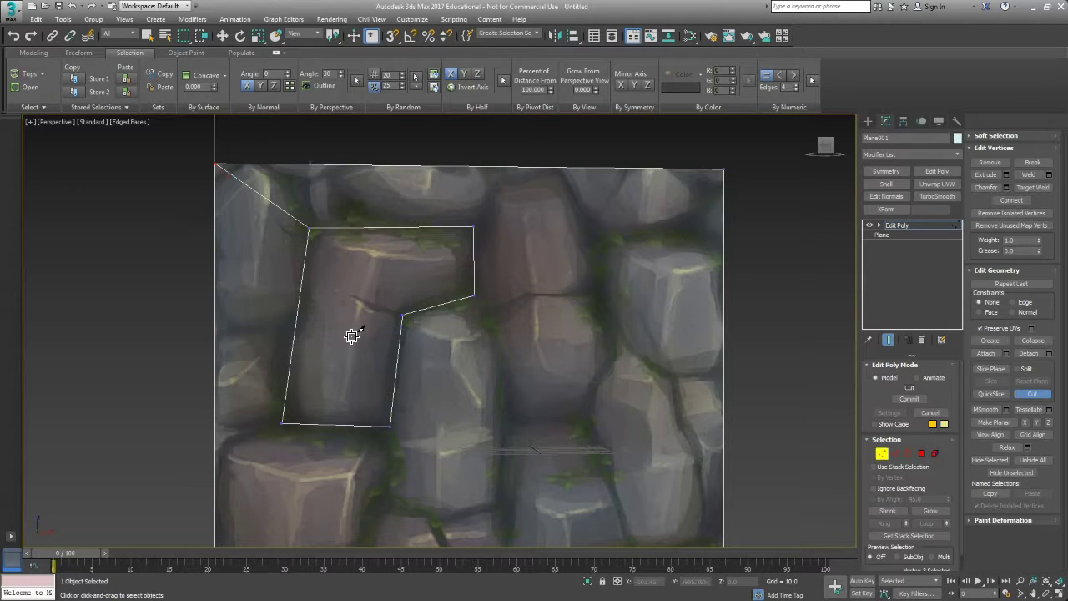
- Cut edges linking the stone outline's vertices to the plane's lower-left, lower-right and upper-right corners
scroll(369, 315, "down", 5)
scroll(341, 357, "up", 3)
left_click(353, 293)
left_click(323, 407)
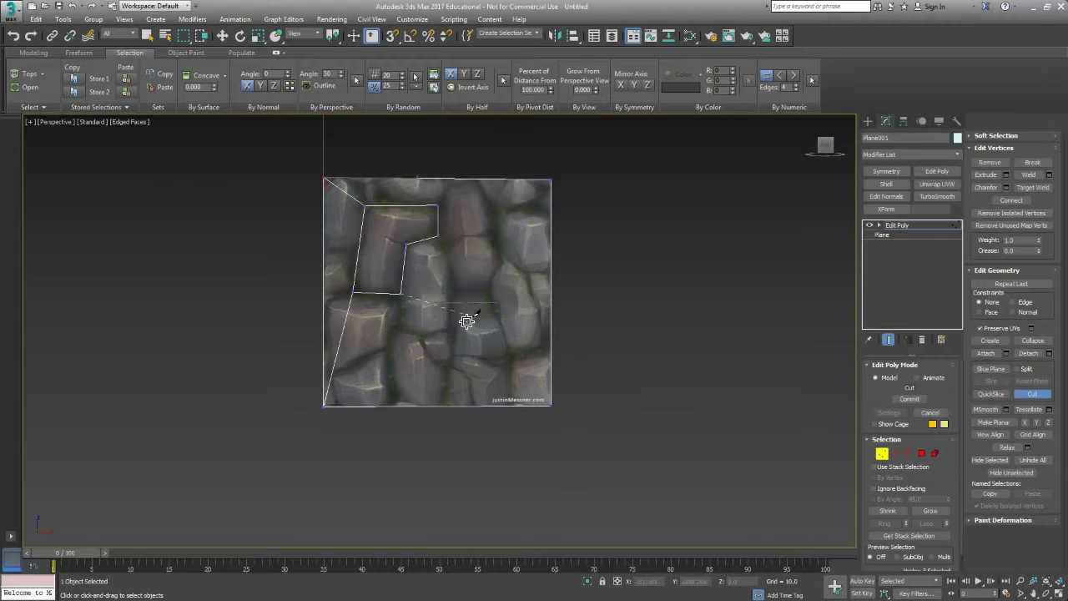
left_click(401, 294)
left_click(550, 405)
scroll(455, 271, "up", 4)
left_click(430, 315)
left_click(680, 191)
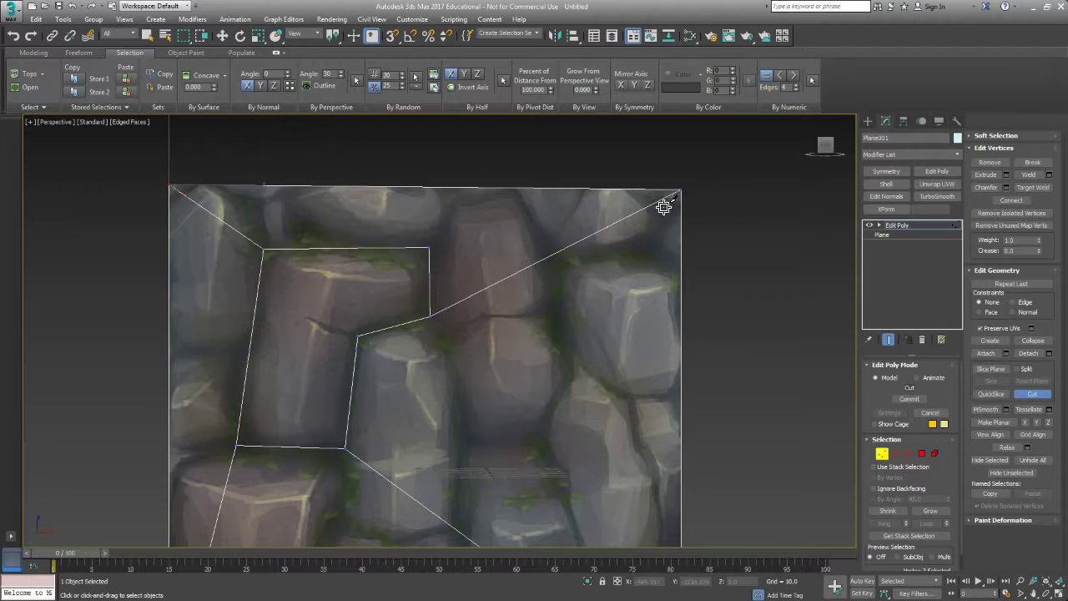
left_click(430, 247)
left_click(679, 191)
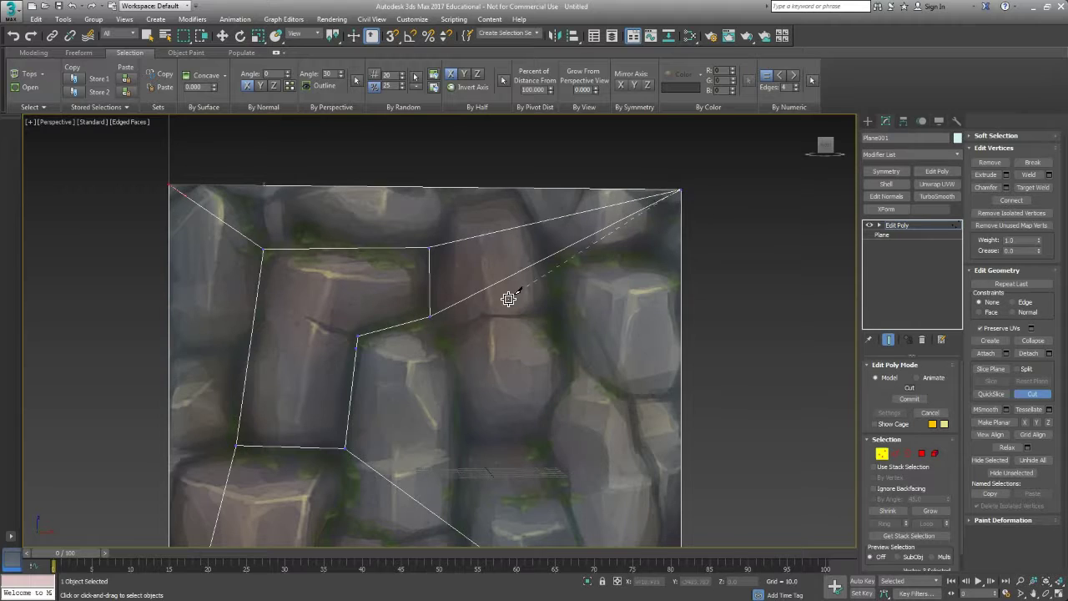
- Cut edges inside the stone outline along its painted highlights, across the top ridge and down the long front ridge
scroll(375, 409, "up", 4)
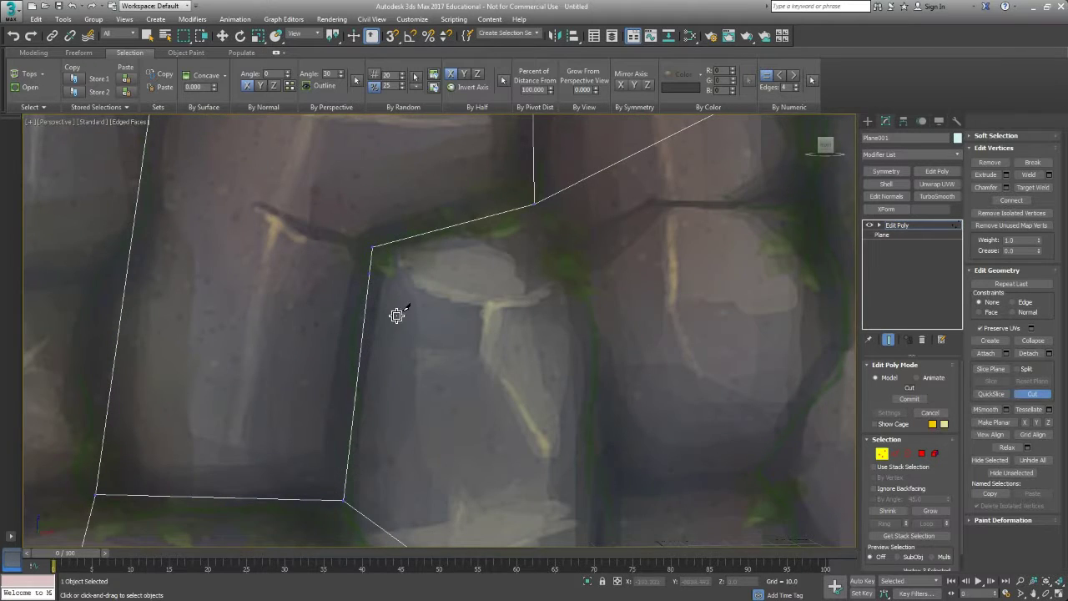
scroll(395, 316, "down", 4)
scroll(389, 315, "up", 3)
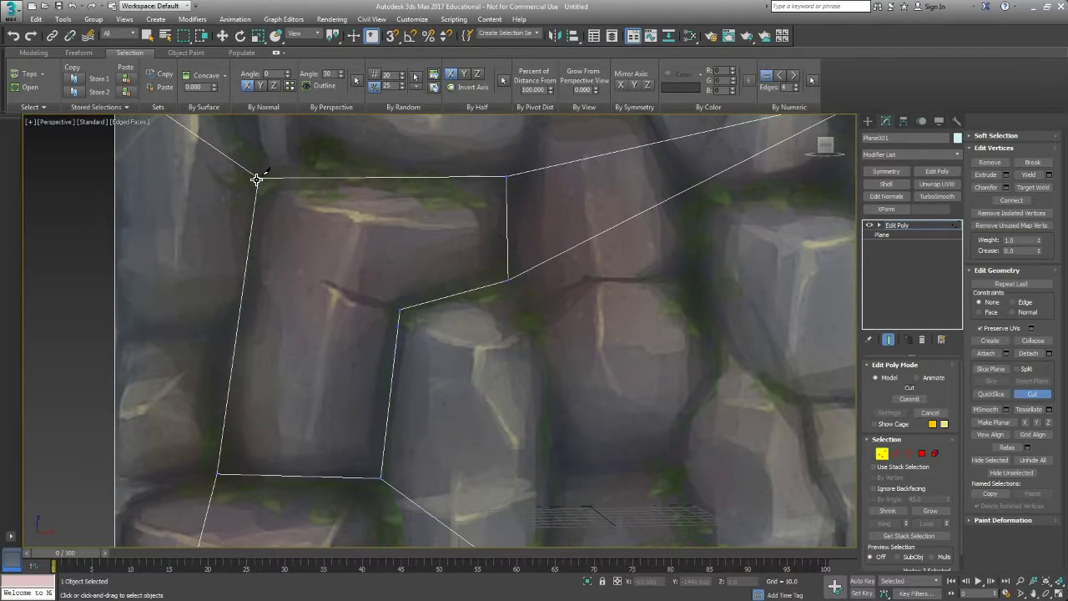
left_click(356, 218)
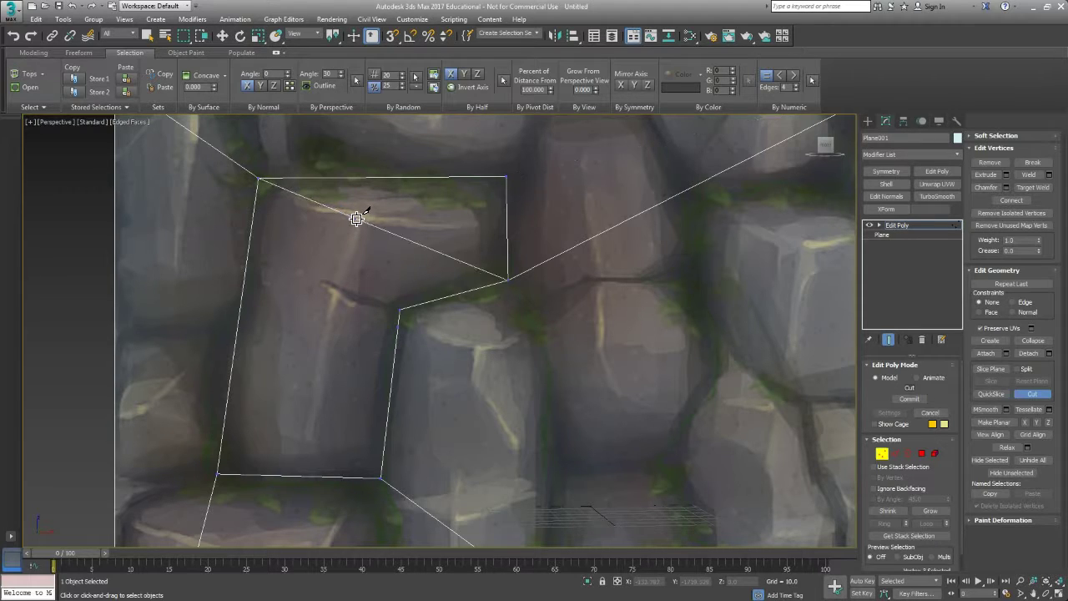
left_click(482, 220)
left_click(310, 442)
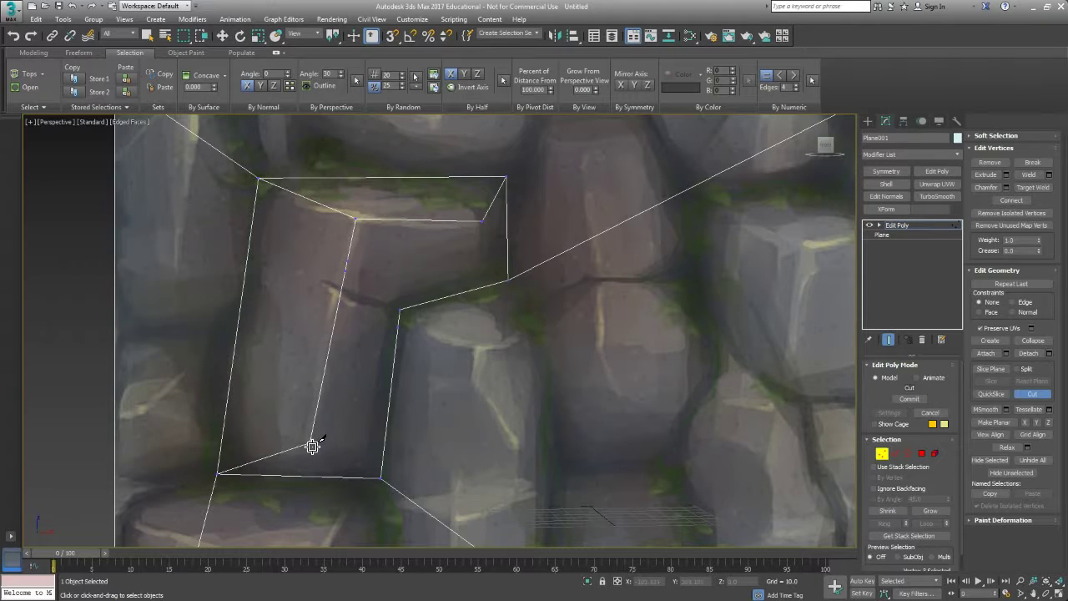
- Cut edges joining the ends and corner of the stone's ridges to the outline's lower-right, inner and right-side vertices
left_click(380, 479)
left_click(399, 307)
left_click(505, 281)
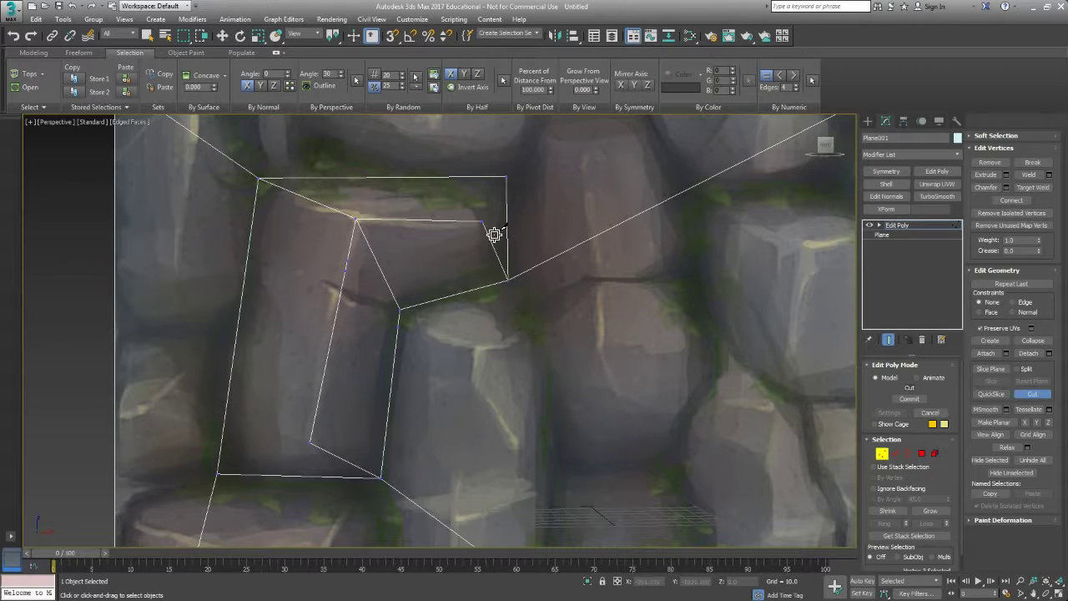
left_click(505, 176)
key("Escape")
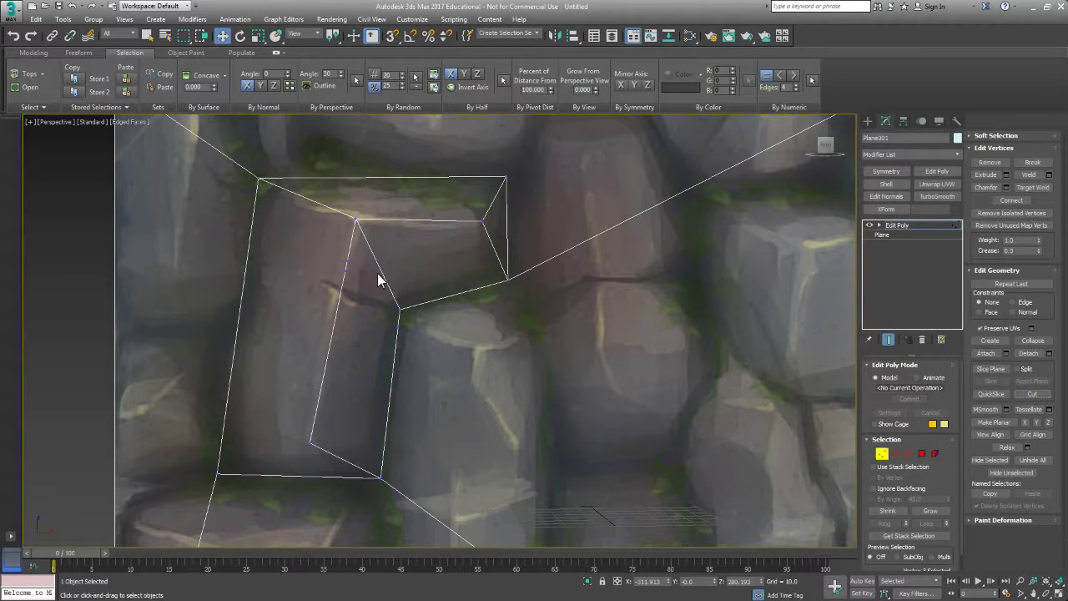
- Connect the lower end of the L-shaped stone's front ridge to the outline's lower-left vertex
left_click(381, 325)
left_click(399, 310)
left_click(365, 424)
middle_click_drag(364, 424, 315, 369)
left_click(316, 373)
left_click(222, 402, "ctrl")
left_click(1018, 201)
left_click(447, 372)
scroll(522, 435, "down", 5)
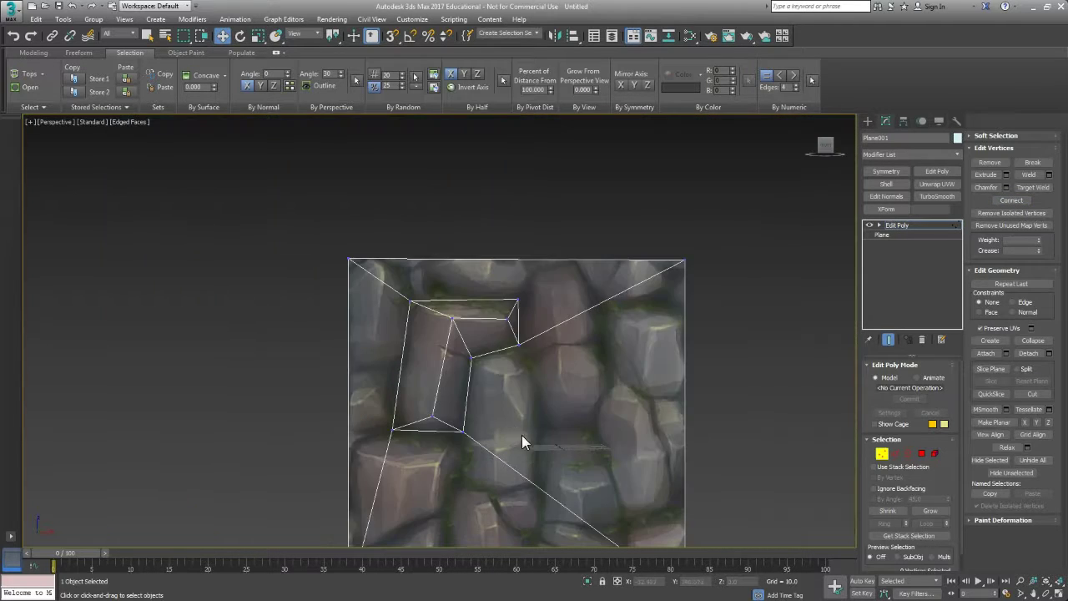
- Select the stone's front and top ridge edges and pull them outward from the plane, ending with nothing selected
scroll(522, 435, "up", 3)
scroll(474, 415, "up", 5)
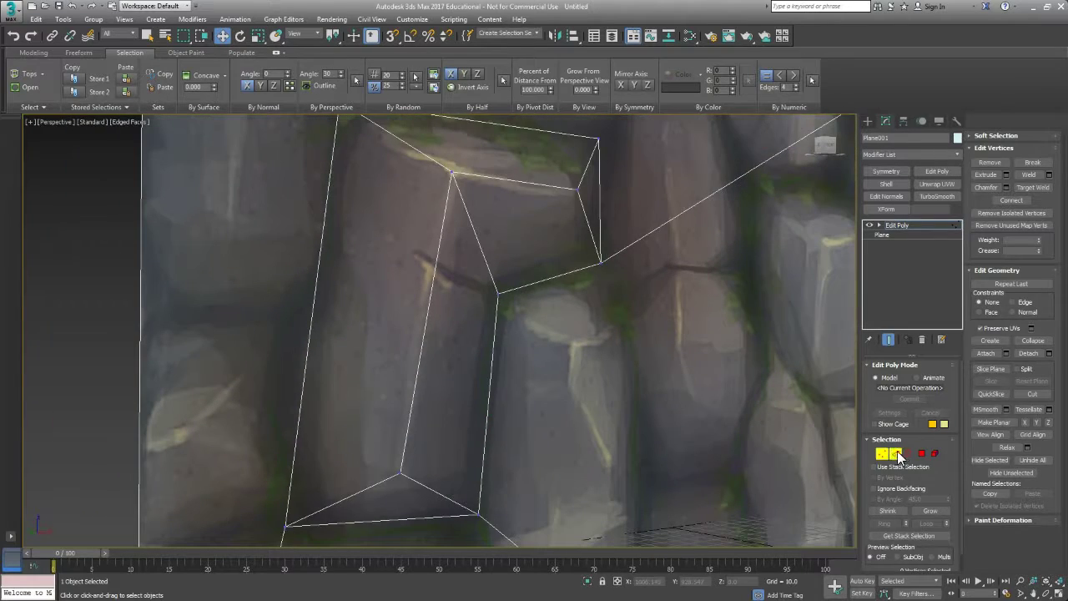
left_click(896, 453)
left_click(424, 339)
left_click(532, 190)
middle_click_drag(565, 309, 529, 268, "alt")
middle_click_drag(554, 202, 569, 241, "alt")
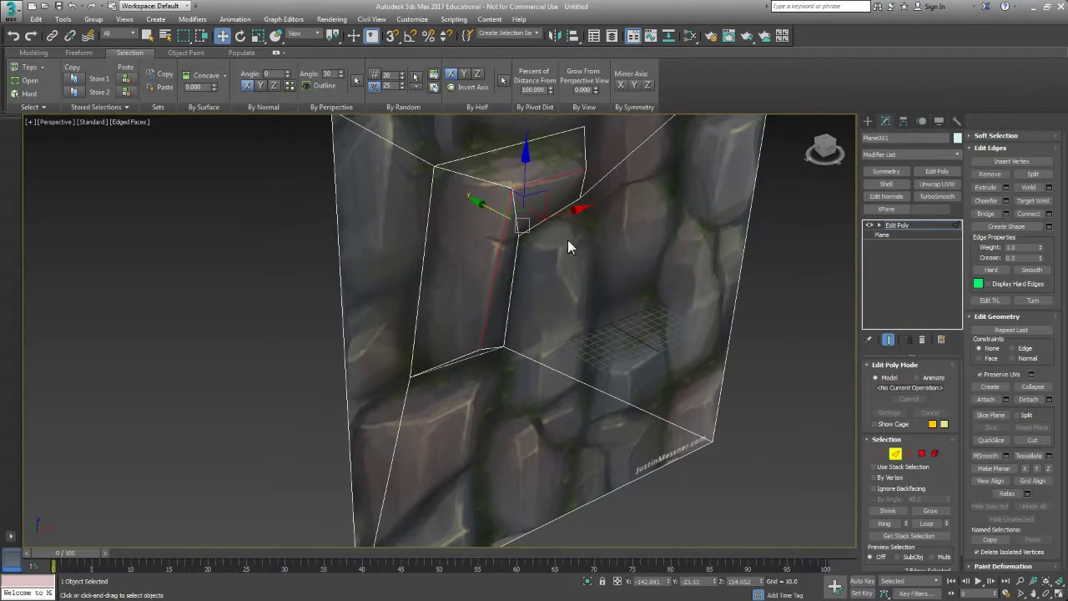
middle_click_drag(443, 265, 801, 359, "alt")
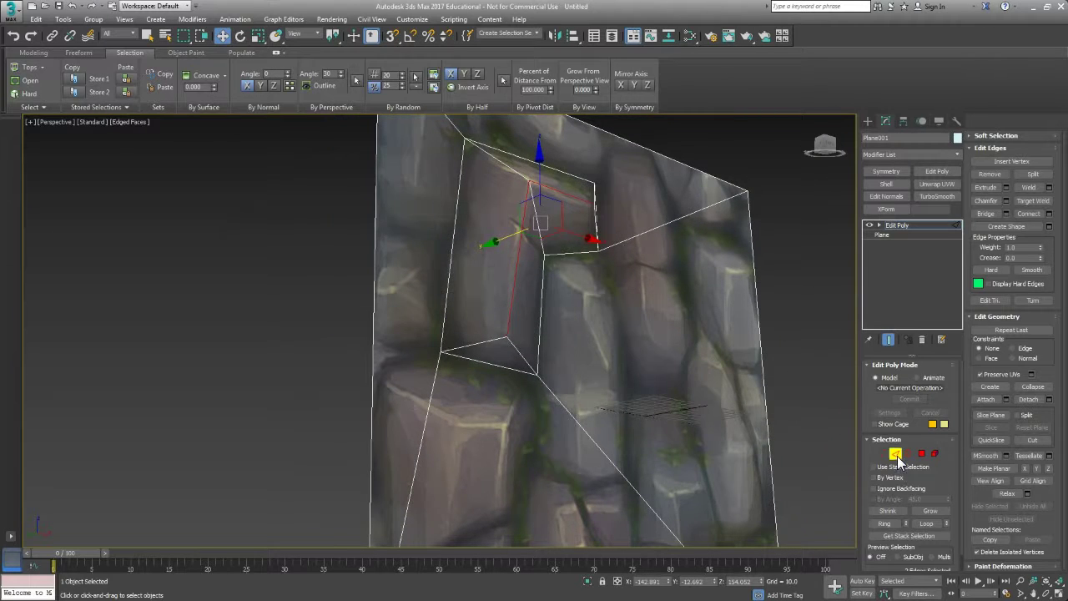
key("ctrl+d")
- Examine the raised L-shaped stone and its cut edges in relation to the rest of the wall
middle_click_drag(676, 365, 400, 309, "alt")
key("F4")
scroll(539, 393, "down", 2)
scroll(481, 316, "up", 4)
scroll(481, 315, "down", 3)
middle_click_drag(401, 420, 368, 348)
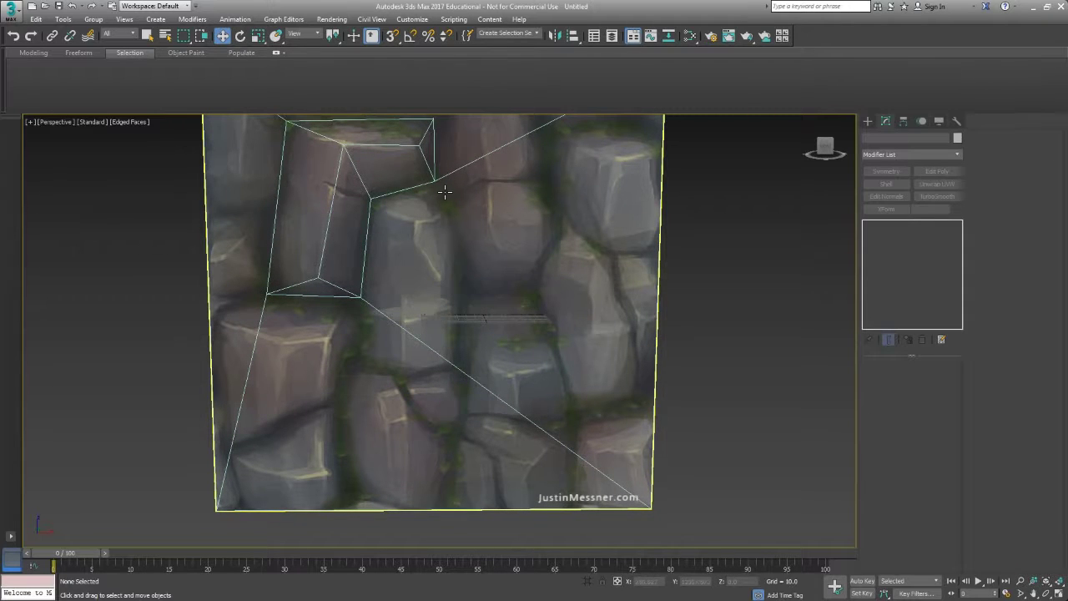
middle_click_drag(468, 381, 462, 391)
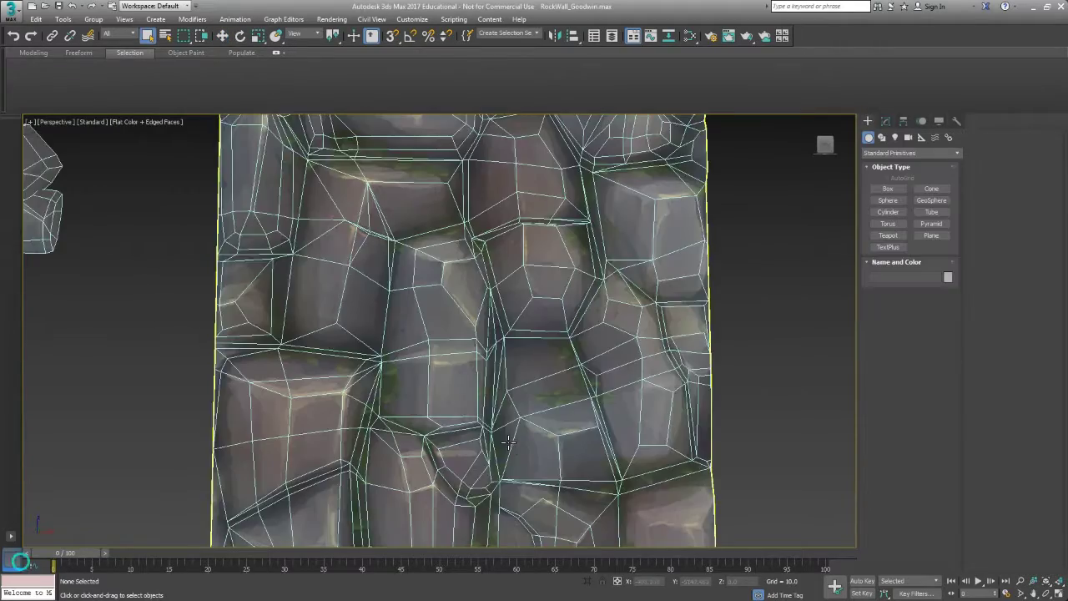
- Examine the finished rock wall's topology and relief from several angles, with and without its edges shown
middle_click_drag(513, 410, 563, 394, "alt")
scroll(510, 436, "up", 6)
key("F4")
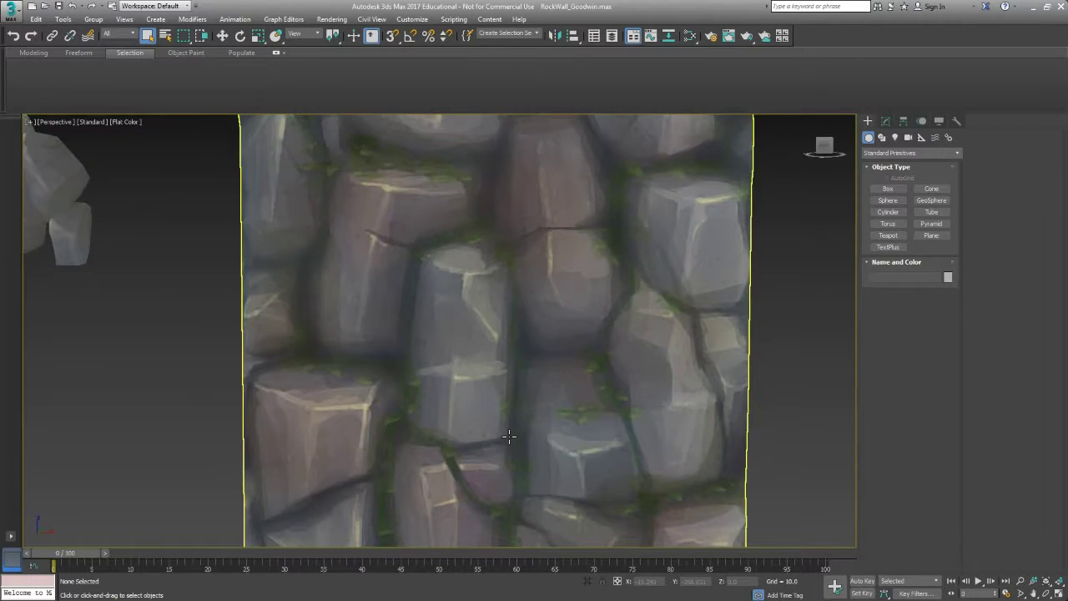
scroll(509, 435, "down", 4)
middle_click_drag(510, 436, 513, 384, "alt")
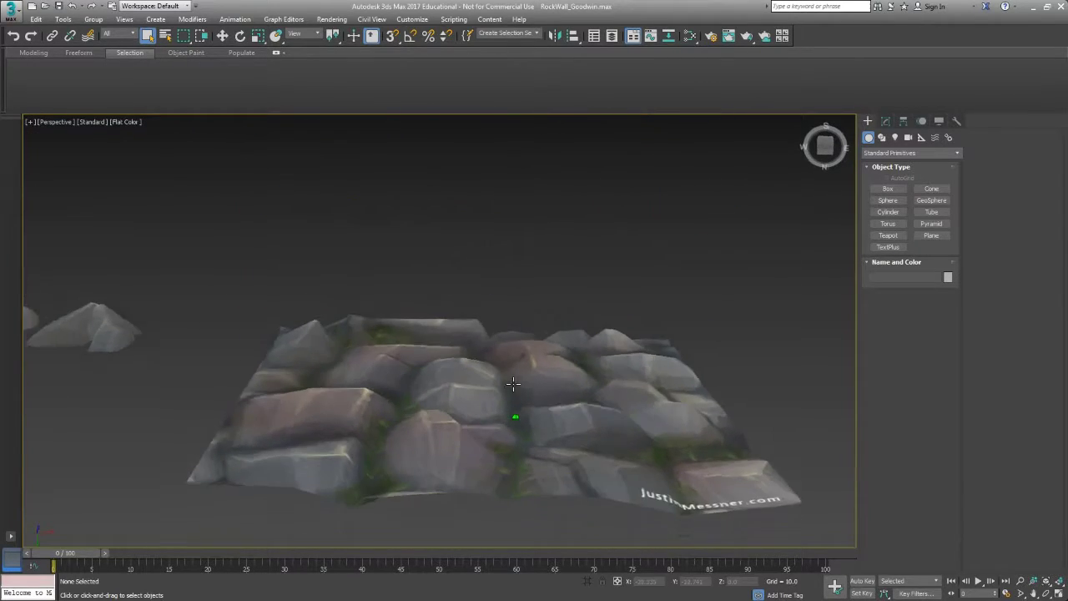
scroll(515, 417, "up", 5)
middle_click_drag(518, 430, 156, 288, "alt")
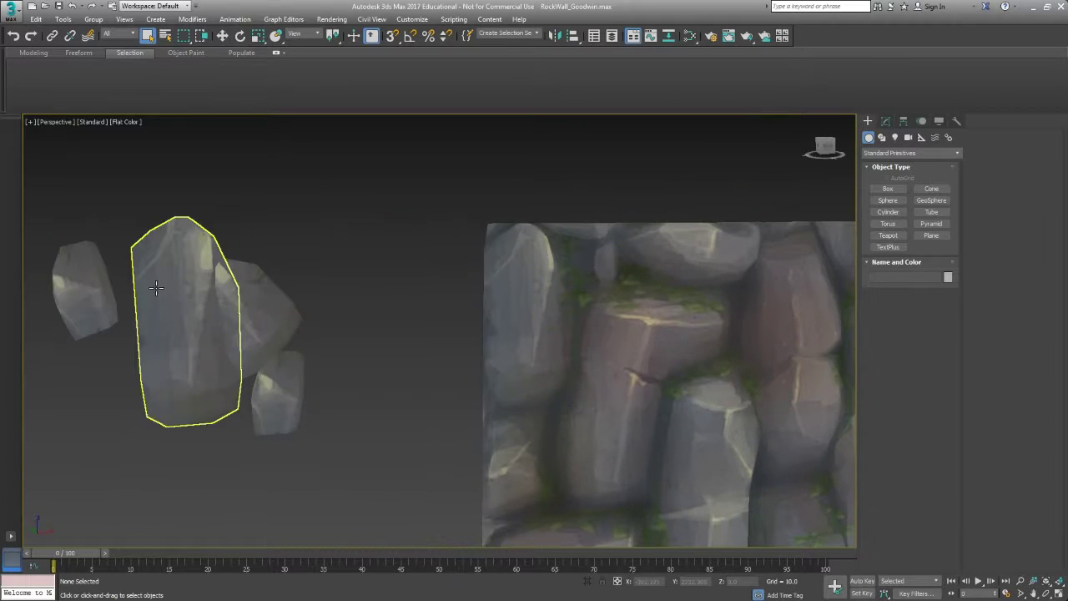
- Examine the detached rocks beside the wall and compare them with the wall's painted stones
scroll(210, 310, "up", 3)
left_click(209, 327)
scroll(664, 409, "down", 2)
left_click(492, 406)
scroll(495, 410, "down", 5)
left_click(510, 428)
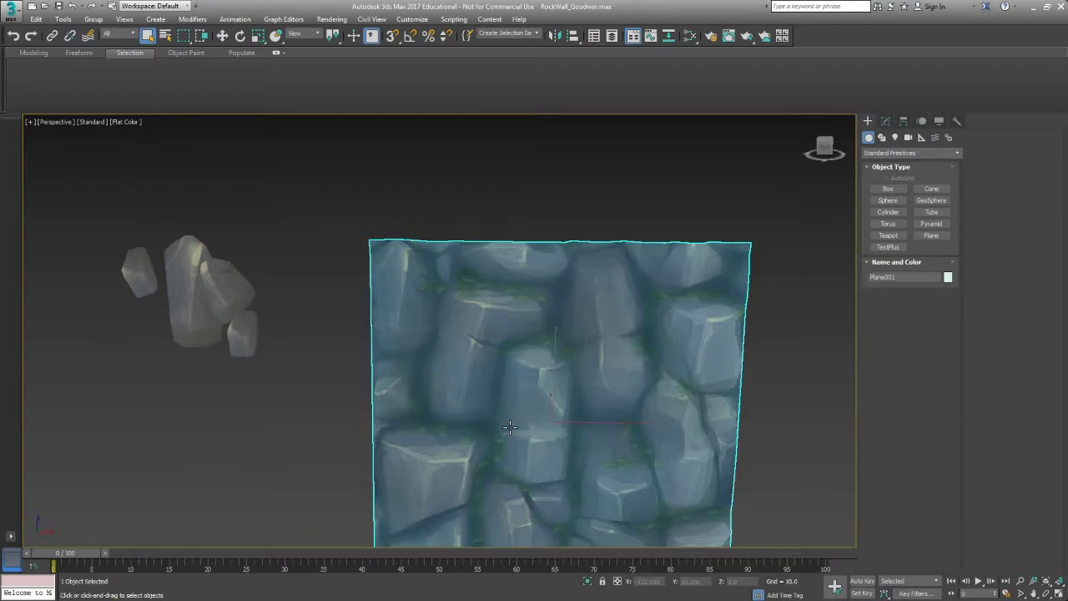
left_click(295, 309)
middle_click_drag(295, 309, 365, 318, "alt")
scroll(425, 342, "up", 5)
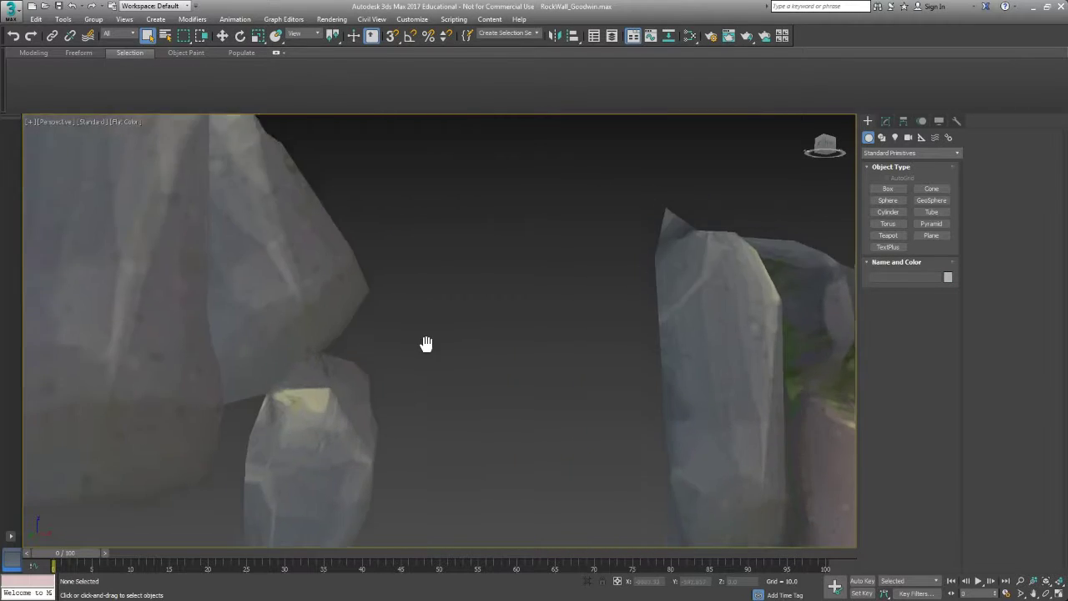
middle_click_drag(434, 377, 543, 351, "alt")
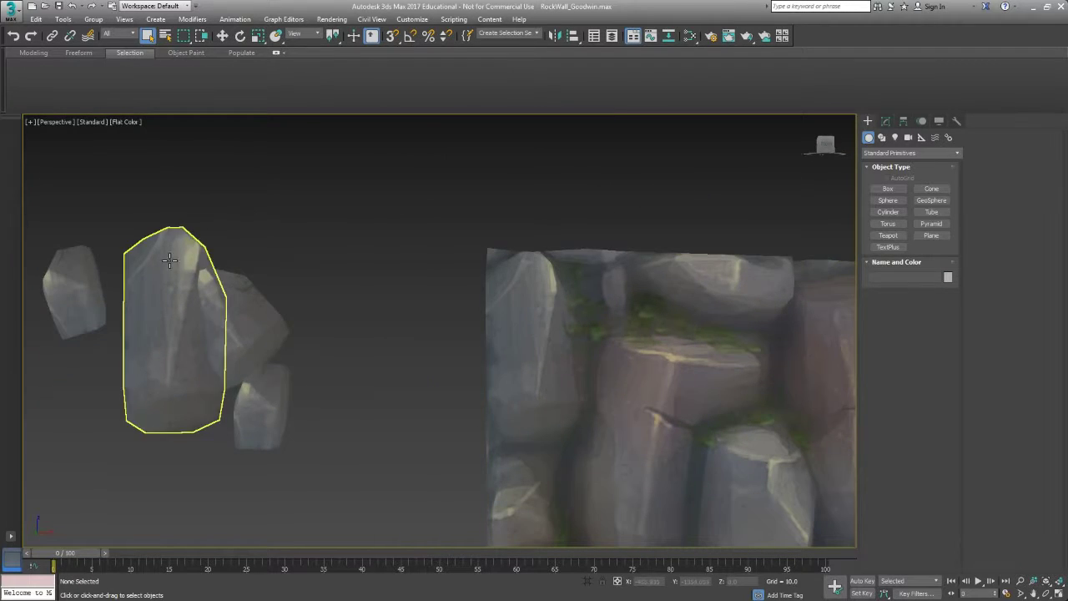
middle_click_drag(288, 427, 470, 424, "alt")
- Select the finished wall and display its vertices and edged faces around the uncut stone at its lower-right corner
left_click(446, 334)
middle_click_drag(446, 333, 556, 367, "alt")
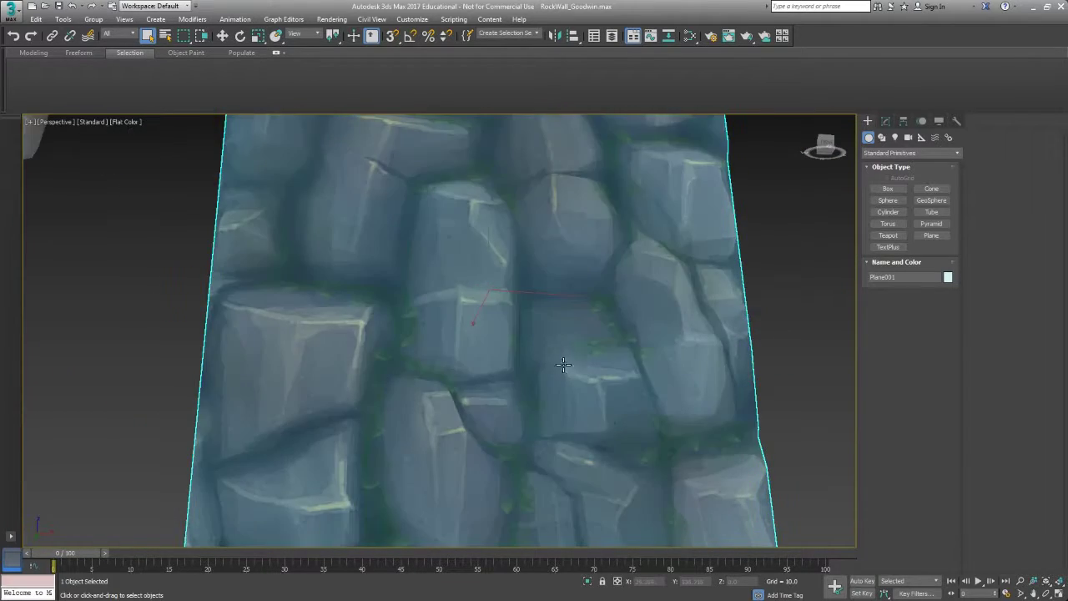
middle_click_drag(565, 362, 541, 384)
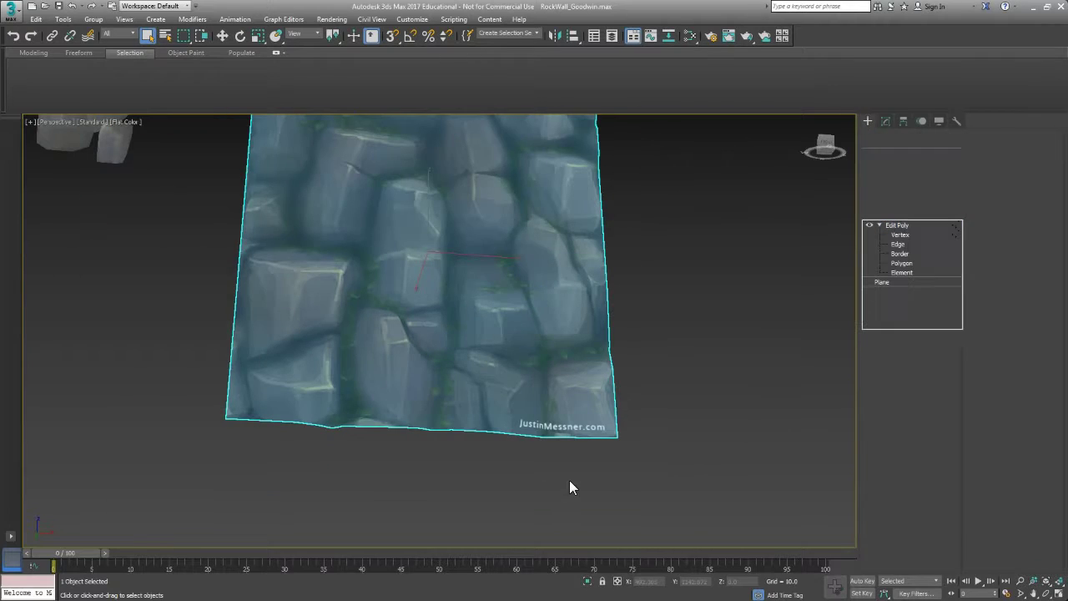
middle_click_drag(565, 363, 539, 359, "alt")
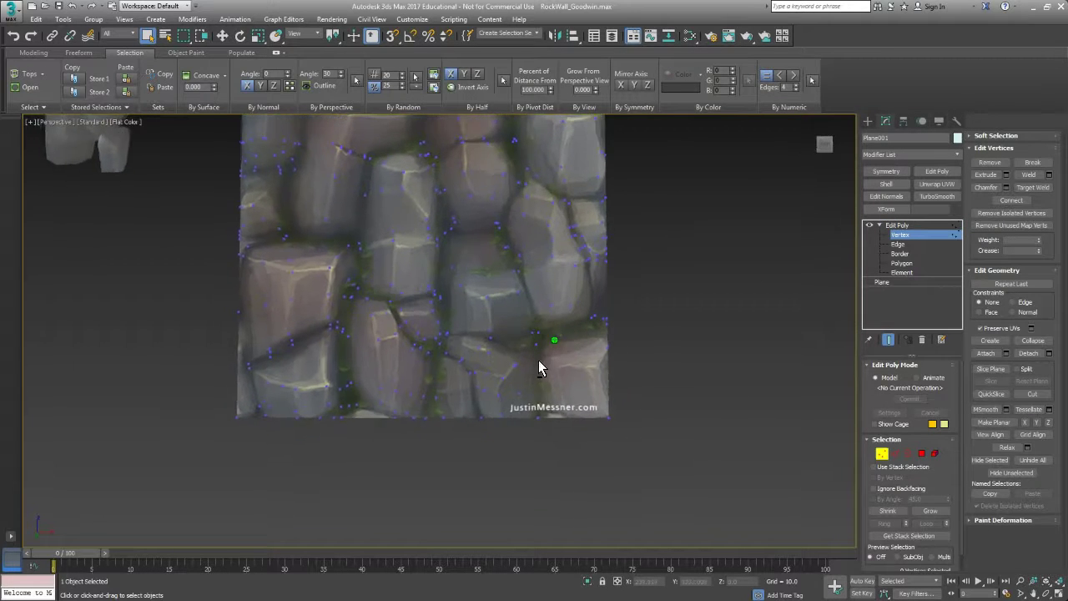
scroll(536, 375, "up", 5)
key("F4")
middle_click_drag(544, 409, 501, 382)
scroll(501, 384, "up", 3)
middle_click_drag(509, 436, 487, 424)
mouse_move(487, 424)
middle_mouse_down("alt")
mouse_move(482, 432)
mouse_move(494, 421)
middle_mouse_up("alt")
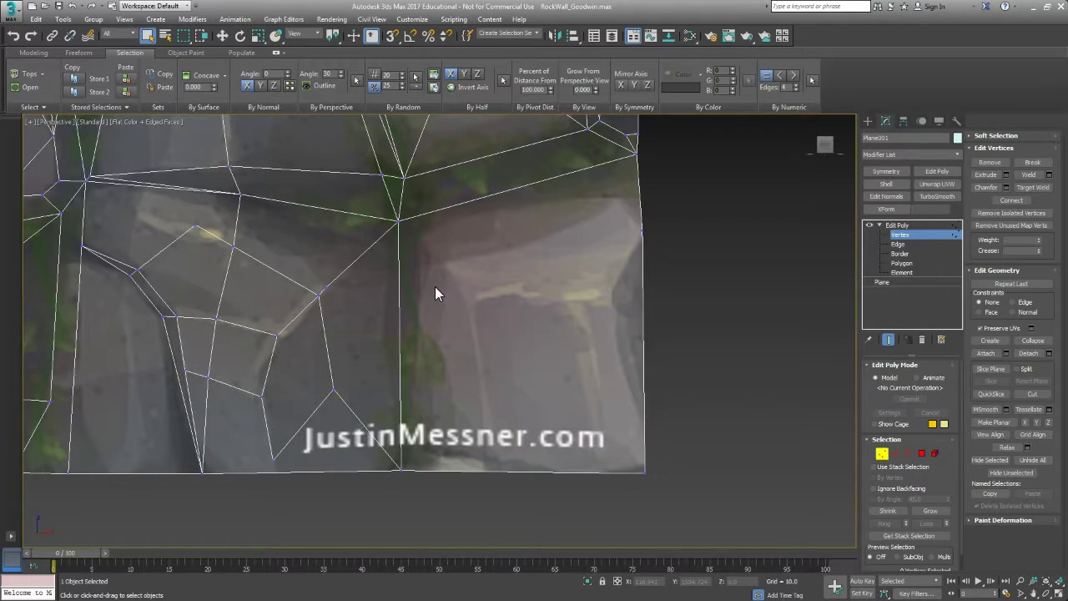
- Cut a four-sided loop around the front face of the stone at the wall's lower-right corner
left_click(1033, 394)
middle_click_drag(535, 389, 443, 403)
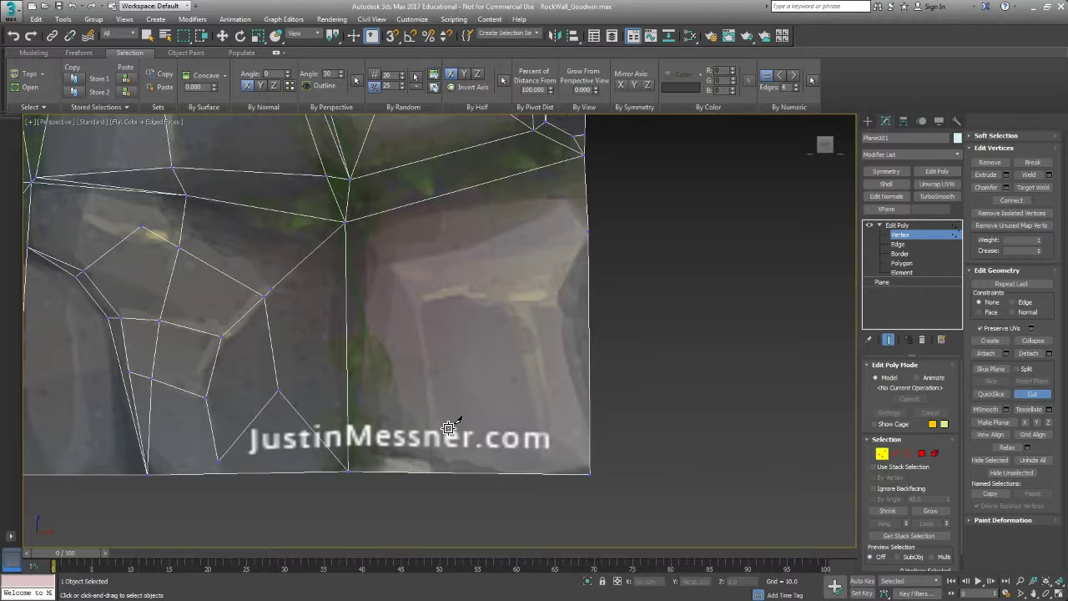
left_click(531, 430)
left_click(527, 304)
left_click(428, 297)
left_click(439, 423)
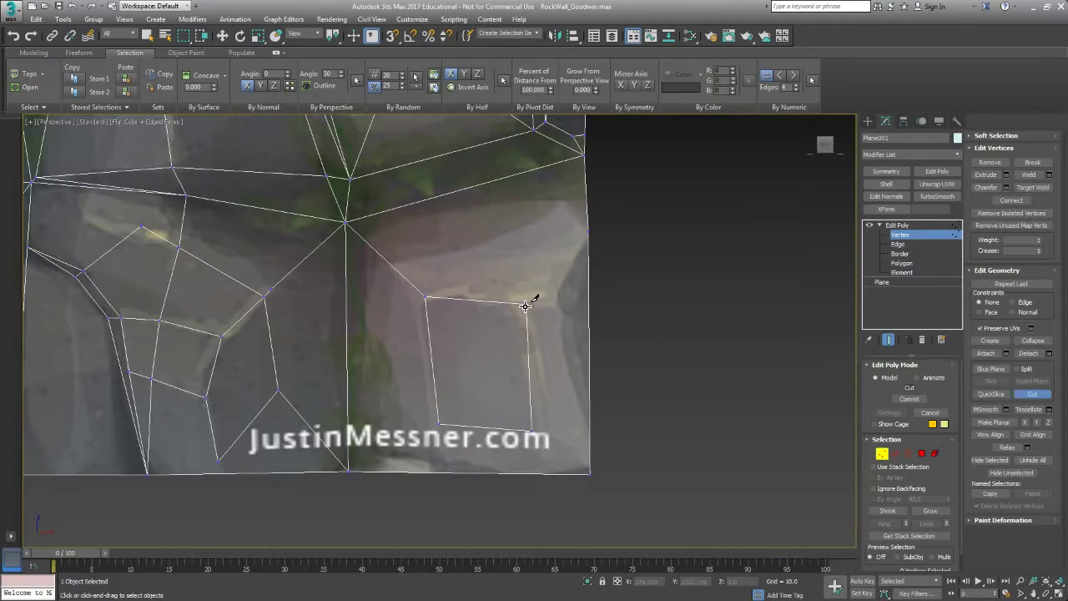
- Cut an outer outline around the corner stone's four-sided face, starting from the wall's right border
left_click(588, 262)
left_click(417, 251)
left_click(391, 290)
left_click(387, 422)
left_click(511, 463)
left_click(568, 457)
left_click(574, 357)
left_click(554, 284)
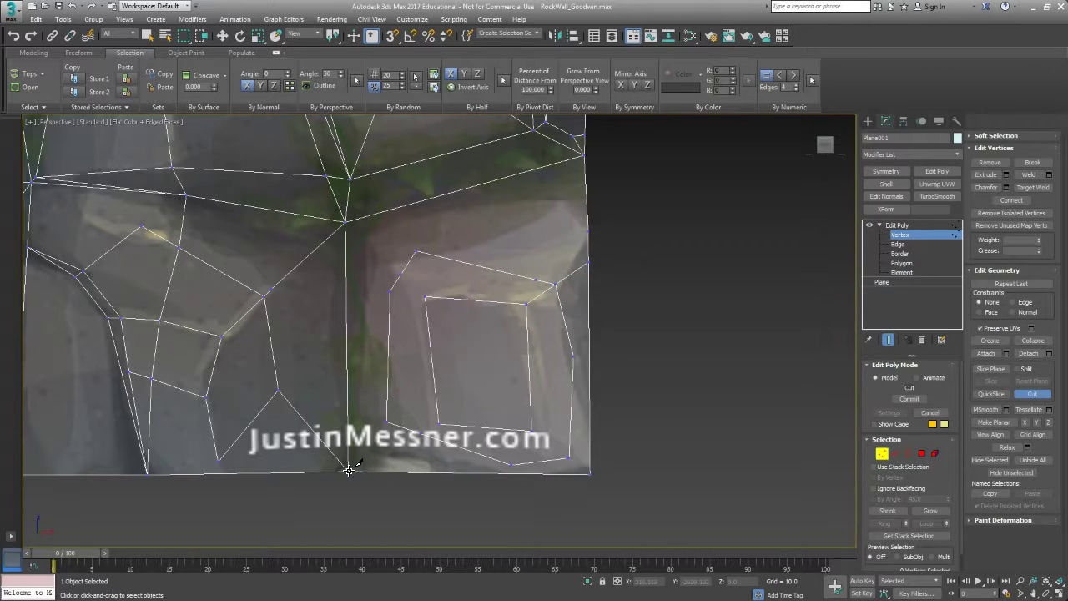
- Cut edges linking the wall's bottom vertex to the outer outline and on to the inner face
left_click(387, 421)
left_click(434, 390)
left_click(386, 422)
left_click(885, 453)
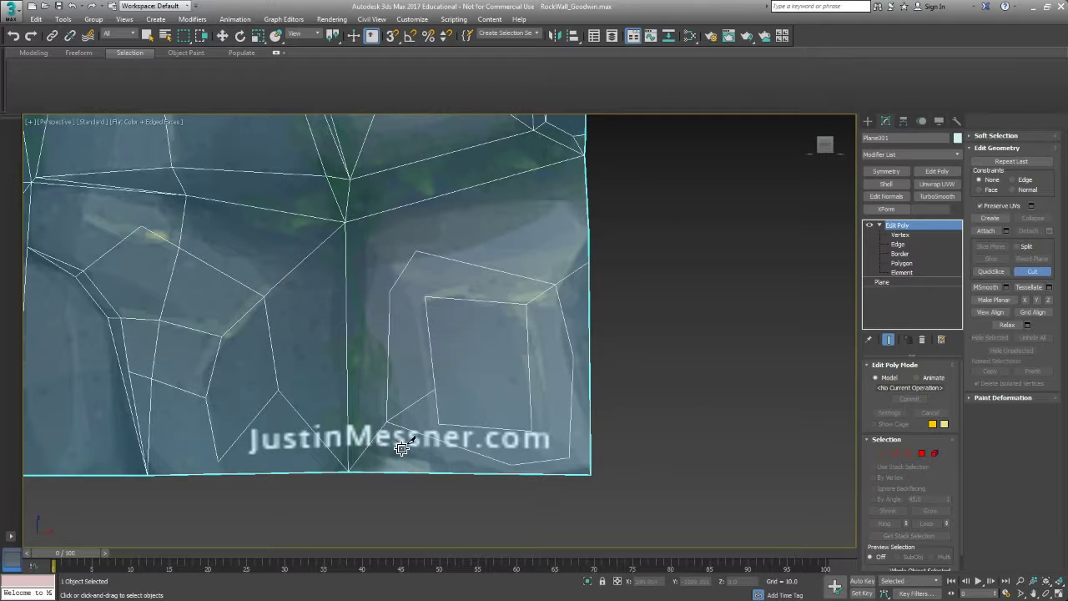
- Select the newly cut edges on the corner stone and remove them together with their vertices
key("w")
key("2")
left_click(372, 444)
left_click_drag(403, 418, 392, 379)
left_click_drag(494, 429, 521, 465)
mouse_move(513, 409)
left_mouse_down()
mouse_move(515, 389)
mouse_move(517, 409)
left_mouse_up()
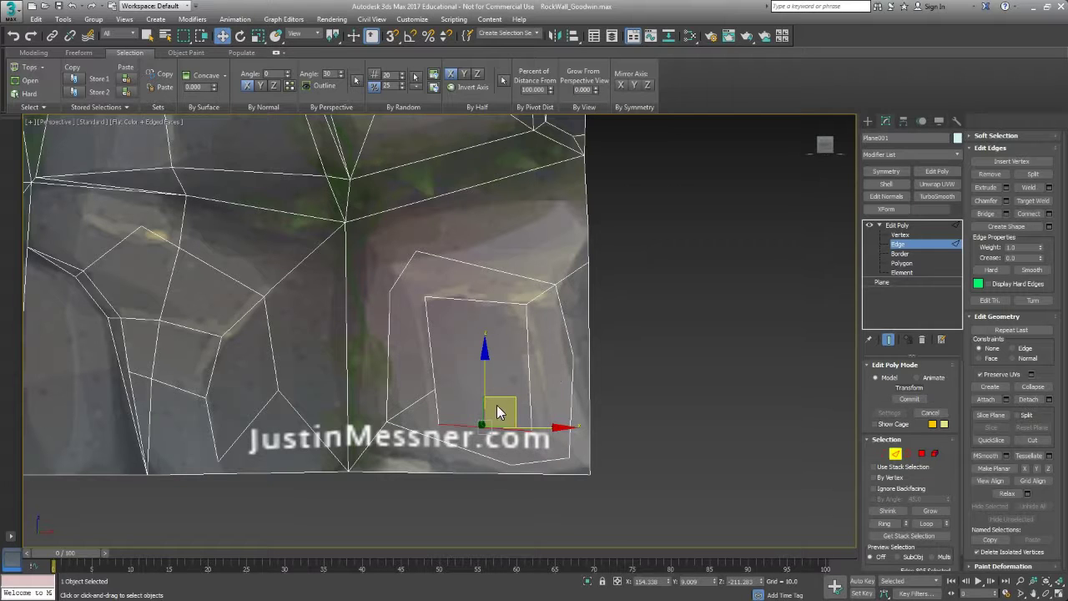
middle_click_drag(502, 385, 500, 376)
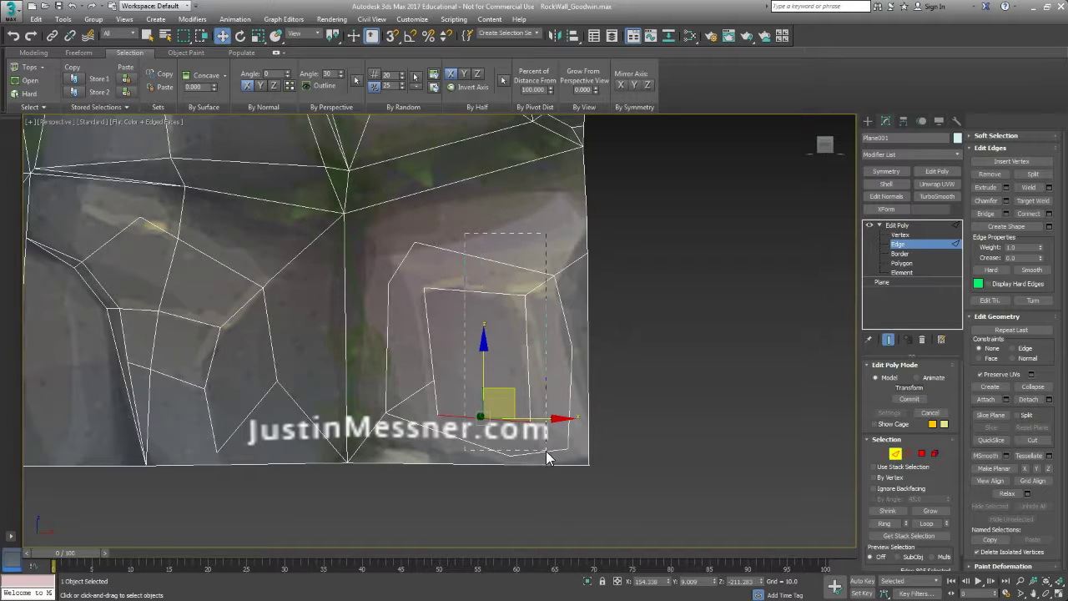
left_click_drag(569, 457, 567, 459)
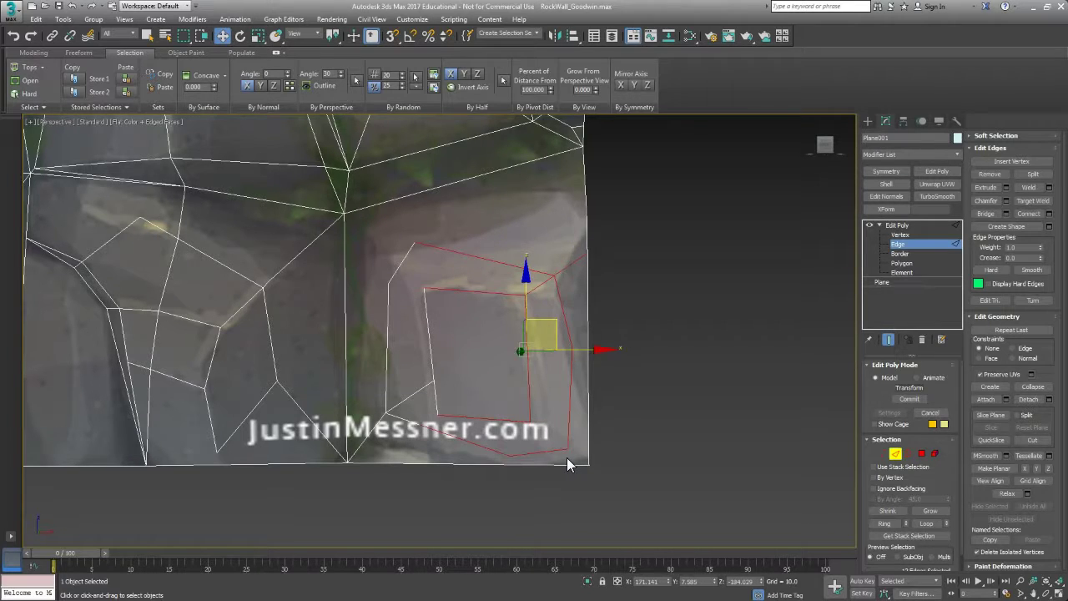
key("ctrl+BackSpace")
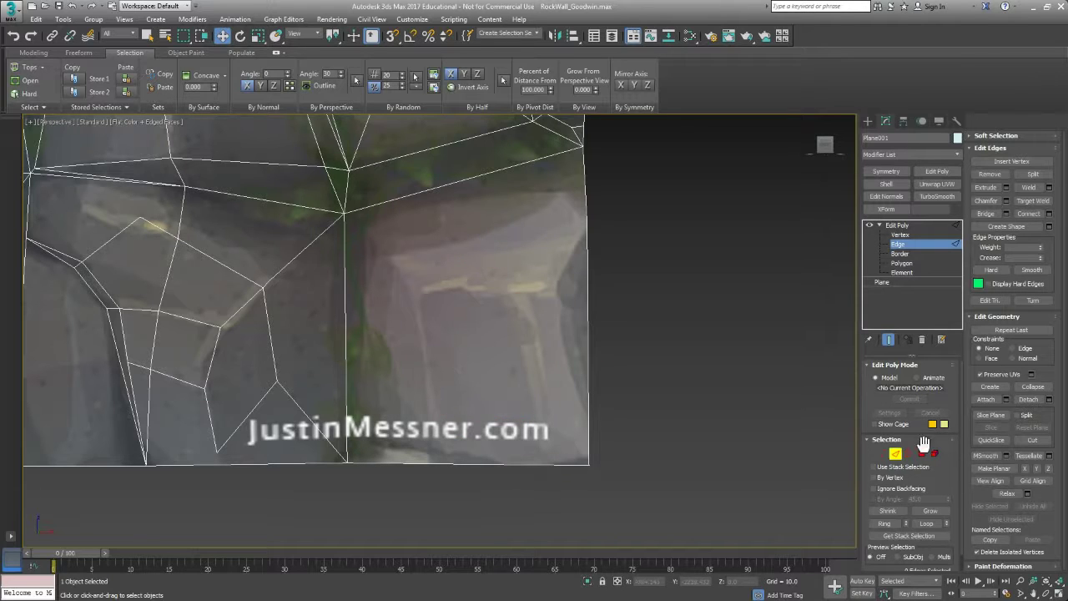
- Cut from the wall's bottom vertex into the corner stone and around its front face as a closed four-sided loop
left_click(1032, 440)
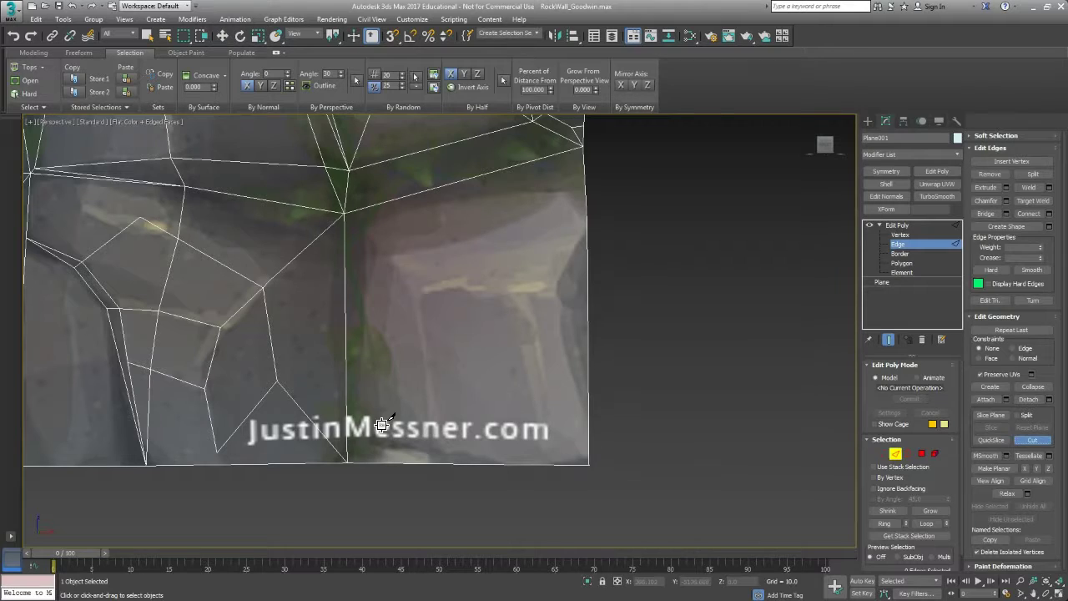
key("1")
left_click(362, 453)
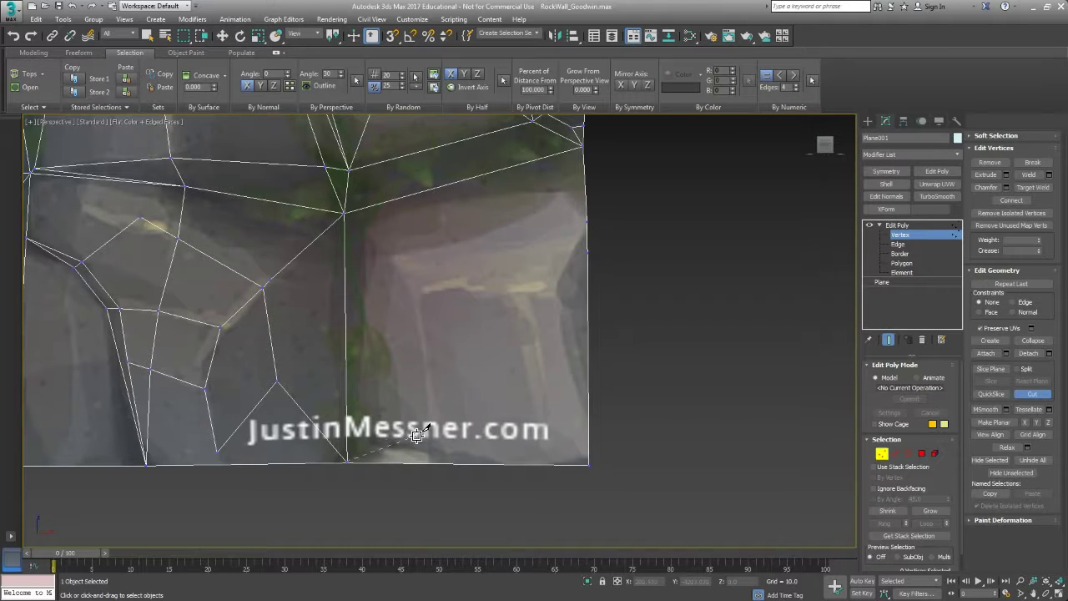
left_click(434, 437)
left_click(540, 435)
left_click(539, 297)
left_click(422, 293)
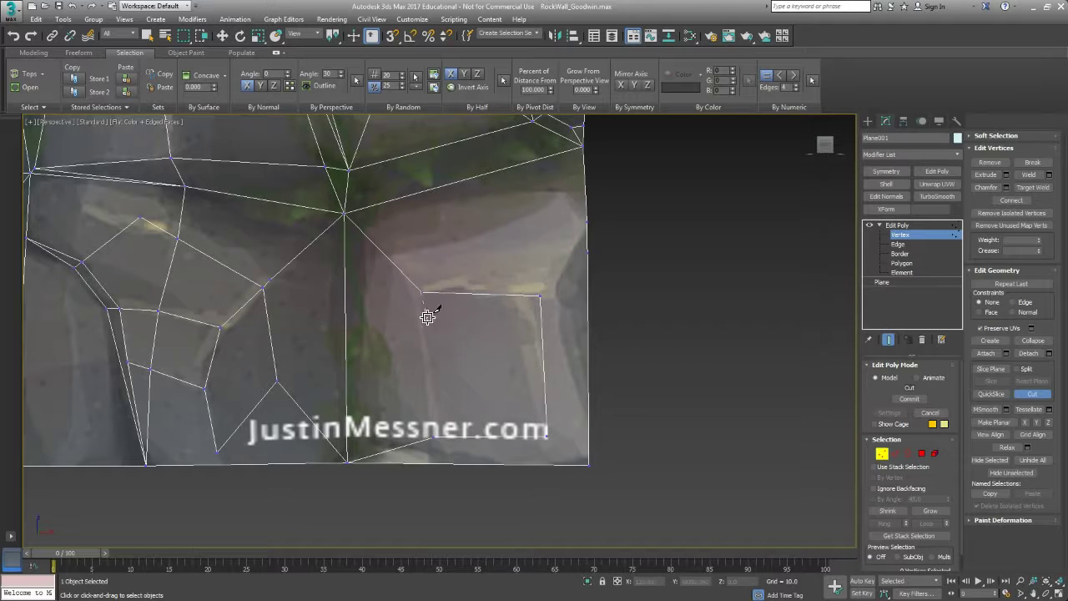
left_click(434, 436)
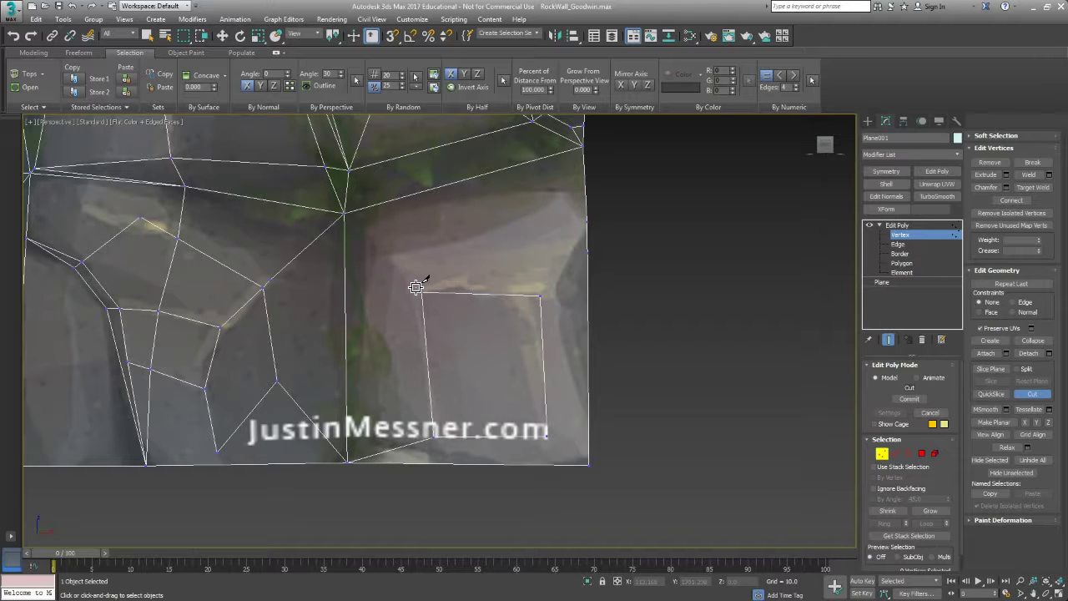
- Cut edges joining the front face's upper corners to the moss junction vertex and the wall's right border
left_click(345, 214)
left_click(585, 222)
left_click(422, 293)
left_click(343, 214)
key("w")
- Select the corner stone's front face polygon and pull it outward from the wall
middle_click_drag(505, 350, 480, 390, "alt")
left_click(921, 454)
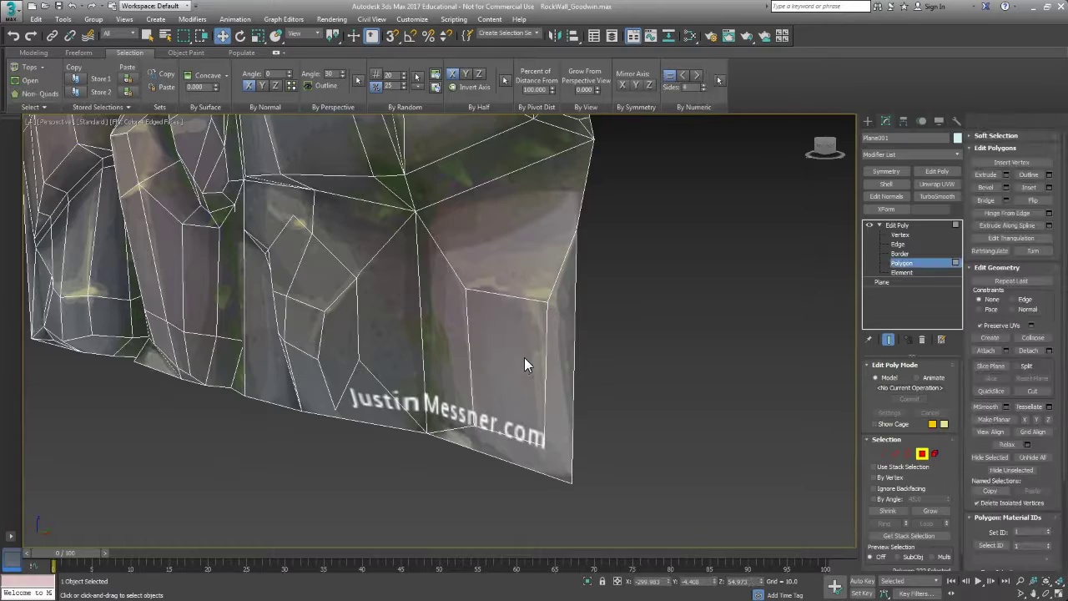
left_click(525, 359)
middle_click_drag(543, 381, 601, 442, "alt")
scroll(588, 392, "up", 5)
left_click(587, 392)
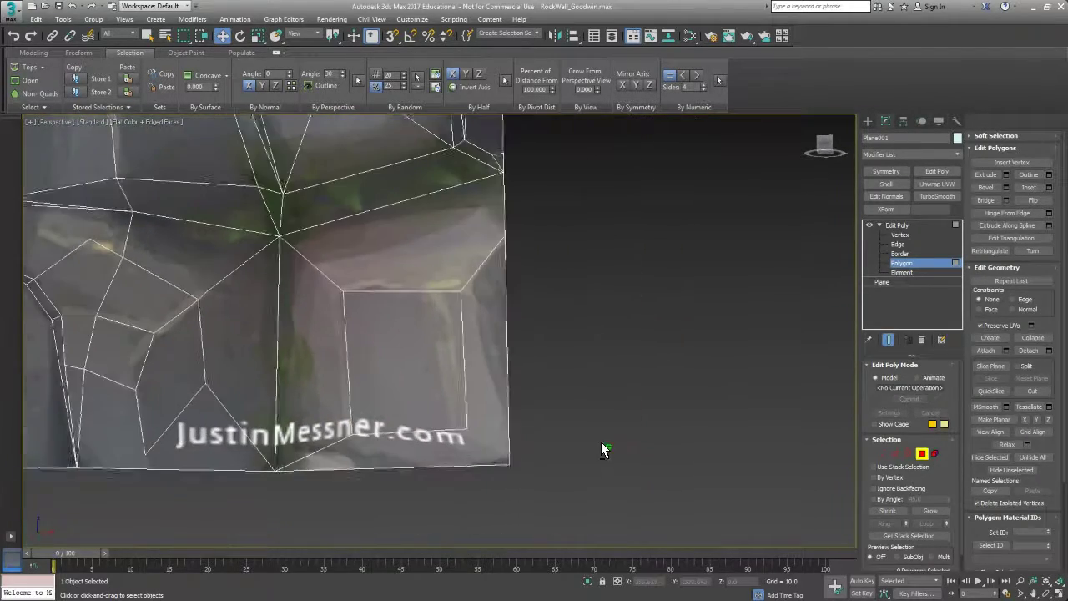
- Connect the front face's lower-right vertex to the wall's lower-right corner vertex
left_click_drag(428, 438, 421, 432)
mouse_move(493, 467)
middle_mouse_down("alt")
mouse_move(539, 467)
mouse_move(487, 464)
middle_mouse_up("alt")
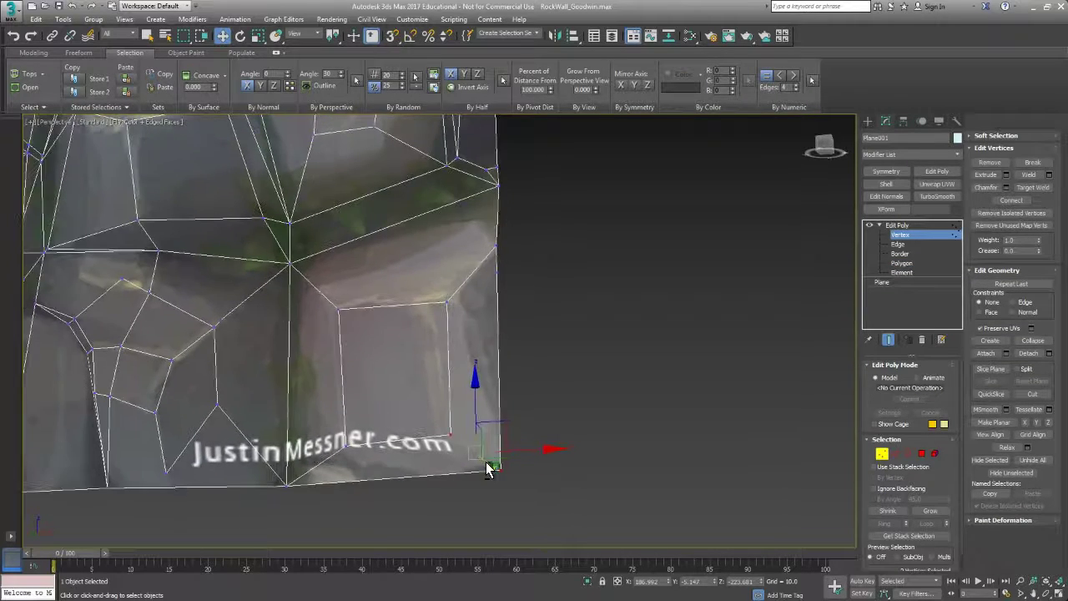
left_click(1012, 202)
scroll(550, 470, "up", 5)
scroll(503, 448, "down", 6)
scroll(469, 355, "up", 1)
middle_click_drag(469, 355, 436, 332, "alt")
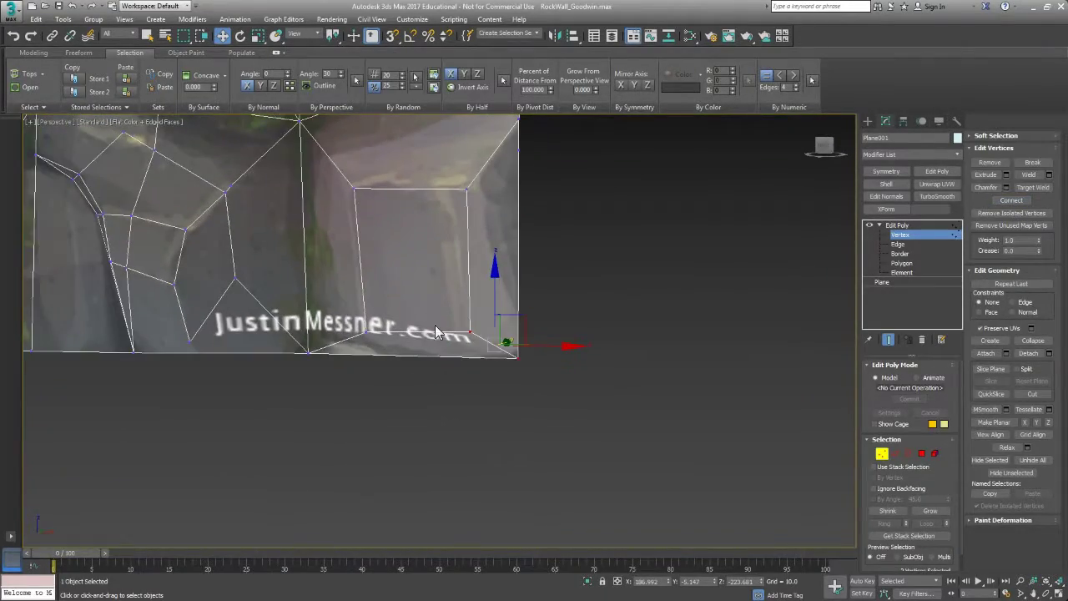
- Chamfer the upper-left vertex of the corner stone's front face, then leave vertex editing
key("F4")
middle_click_drag(594, 323, 623, 389, "alt")
middle_click_drag(504, 348, 553, 339, "alt")
scroll(554, 339, "up", 3)
key("F4")
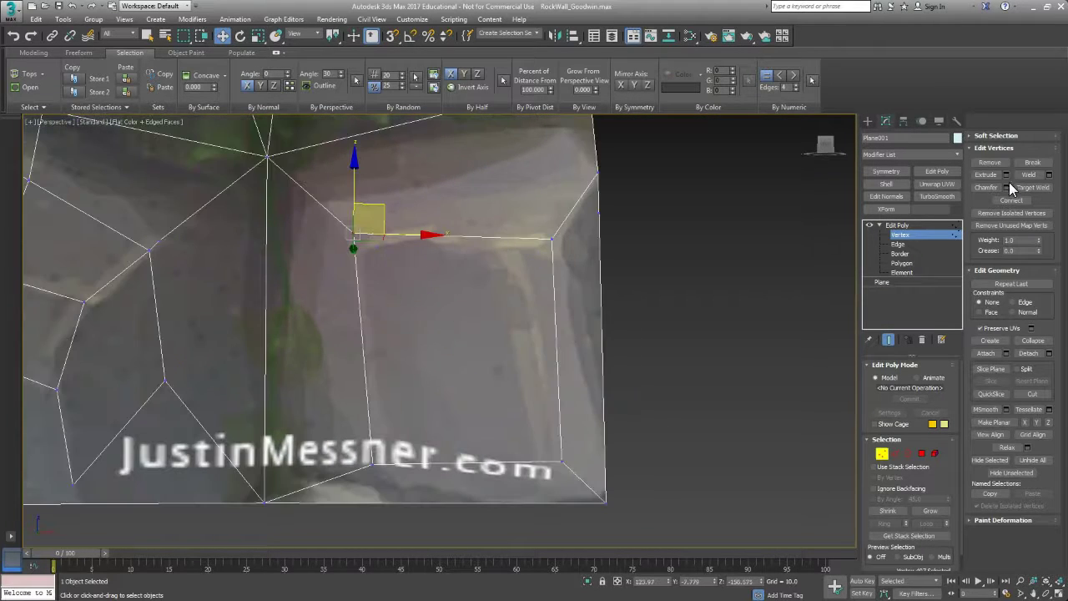
left_click(1007, 186)
left_click_drag(447, 337, 449, 286)
middle_click_drag(449, 286, 515, 337)
left_click(442, 369)
mouse_move(446, 367)
middle_mouse_down("alt")
mouse_move(509, 359)
mouse_move(455, 369)
mouse_move(420, 399)
mouse_move(370, 389)
mouse_move(274, 401)
mouse_move(336, 386)
mouse_move(332, 395)
mouse_move(262, 327)
mouse_move(392, 315)
mouse_move(458, 376)
mouse_move(451, 382)
middle_mouse_up("alt")
middle_click_drag(492, 475, 475, 445, "alt")
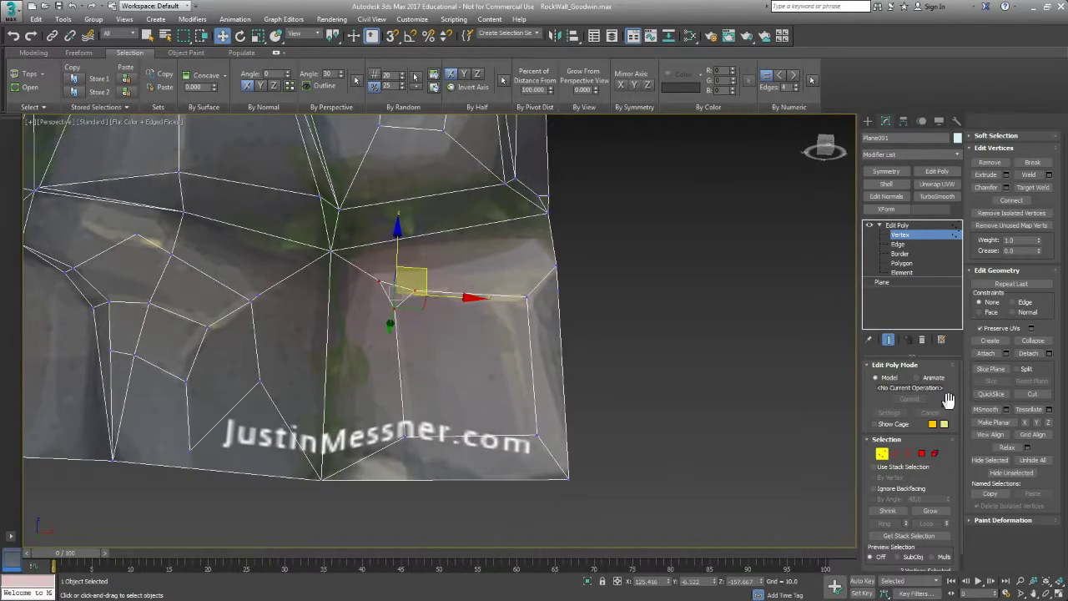
left_click(883, 453)
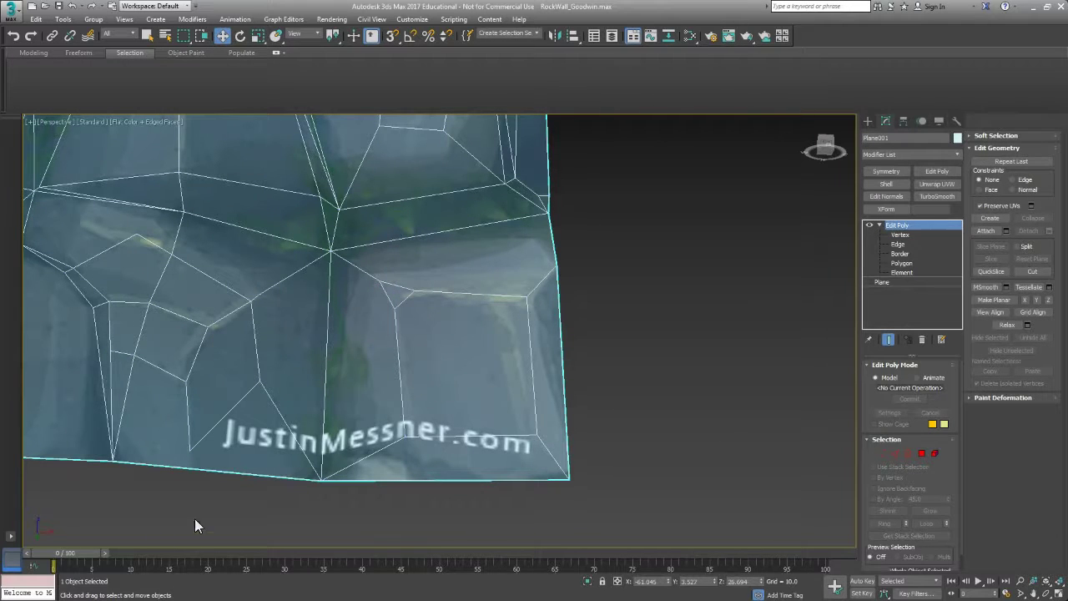